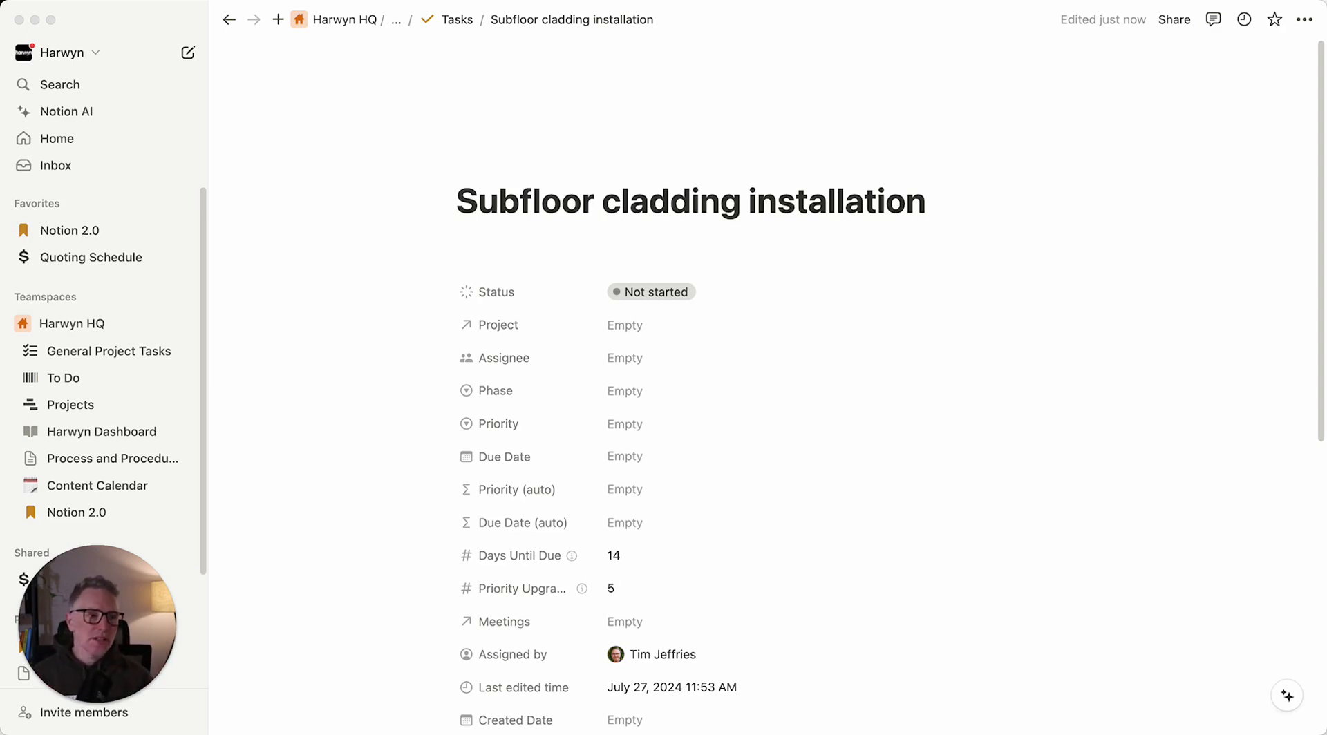
# Move the Created Date property up to directly below Priority Upgrade Days on the Subfloor cladding installation task
pyautogui.scroll(-2, 1082, 532)
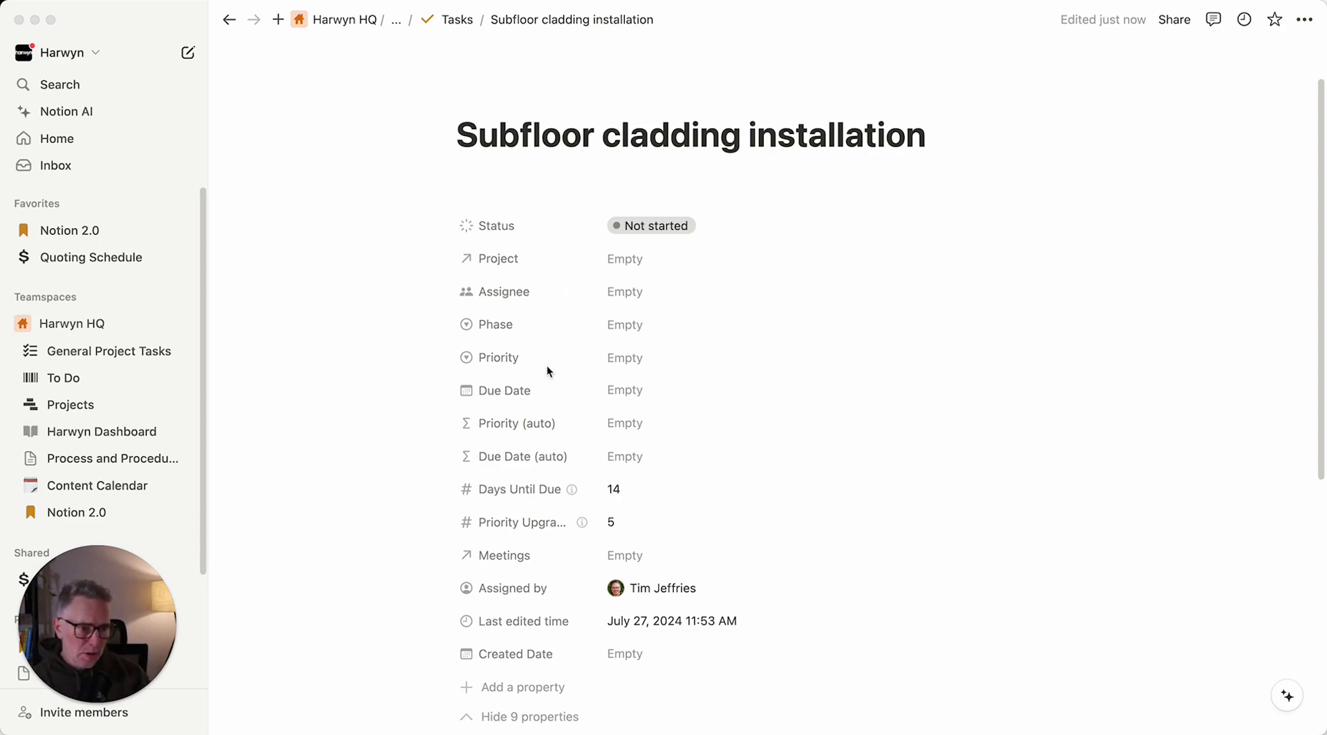
pyautogui.scroll(-2, 643, 459)
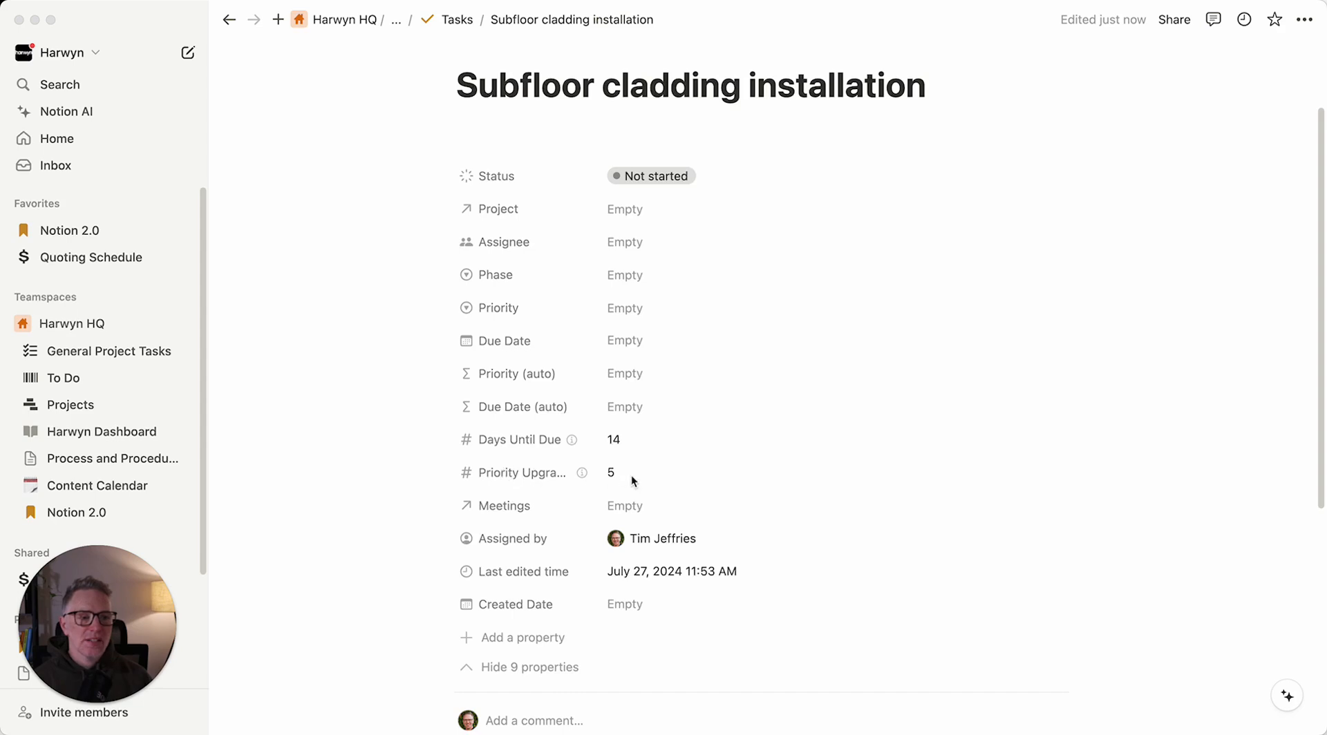
pyautogui.moveTo(443, 605); pyautogui.dragTo(450, 502)
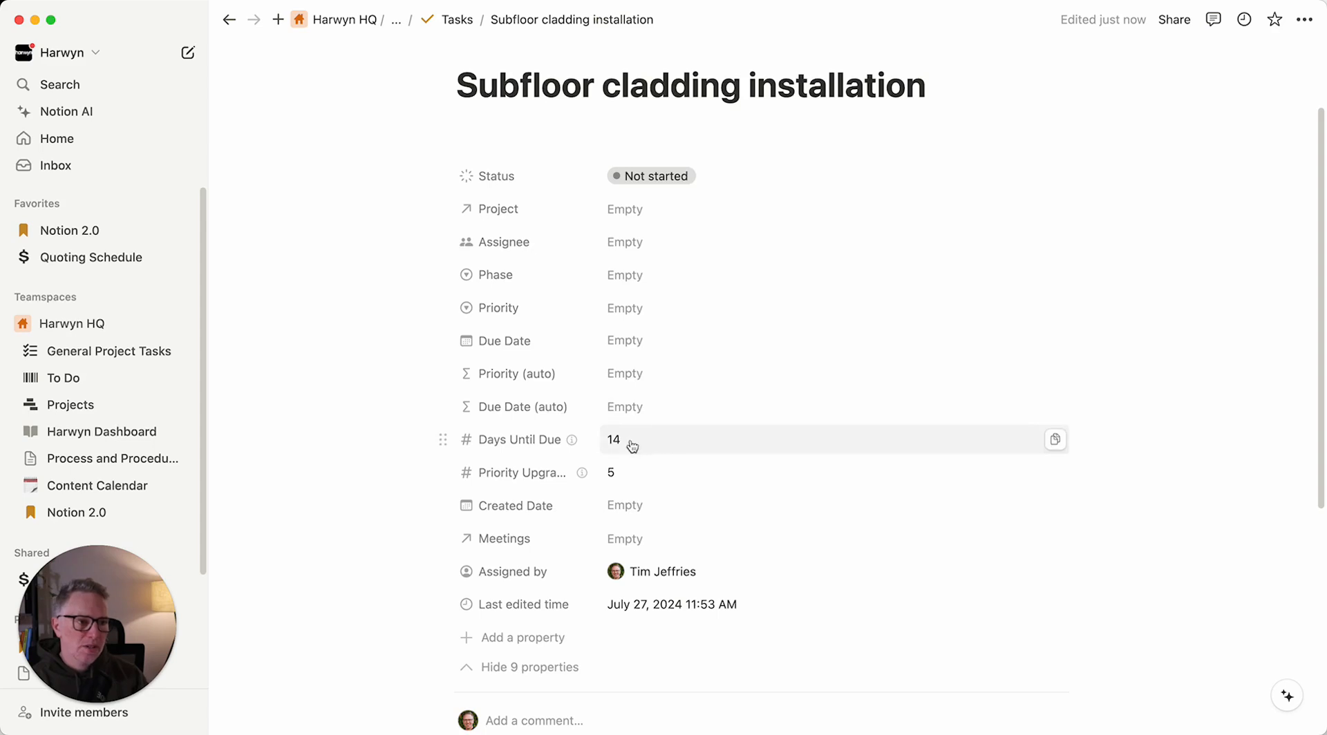
# Set the task's Created Date to July 27, 2024
pyautogui.click(678, 505)
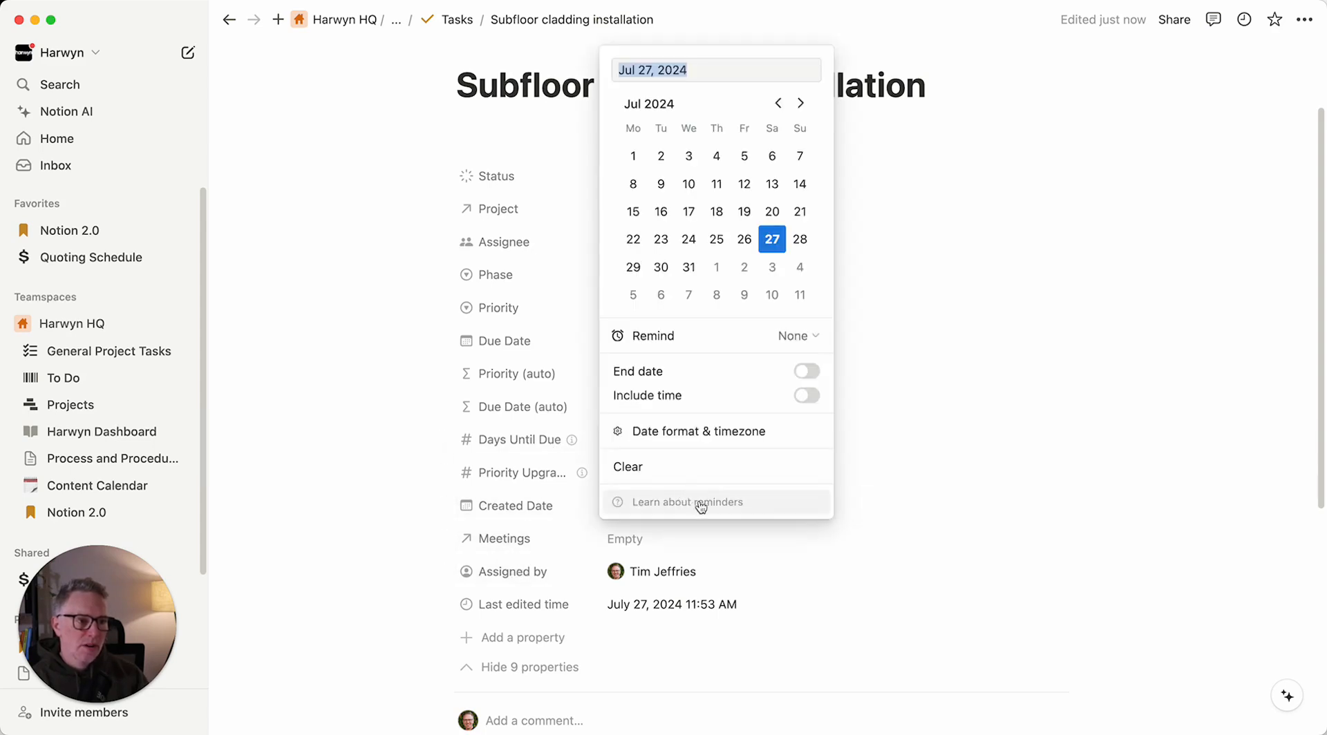
pyautogui.click(777, 238)
pyautogui.click(928, 423)
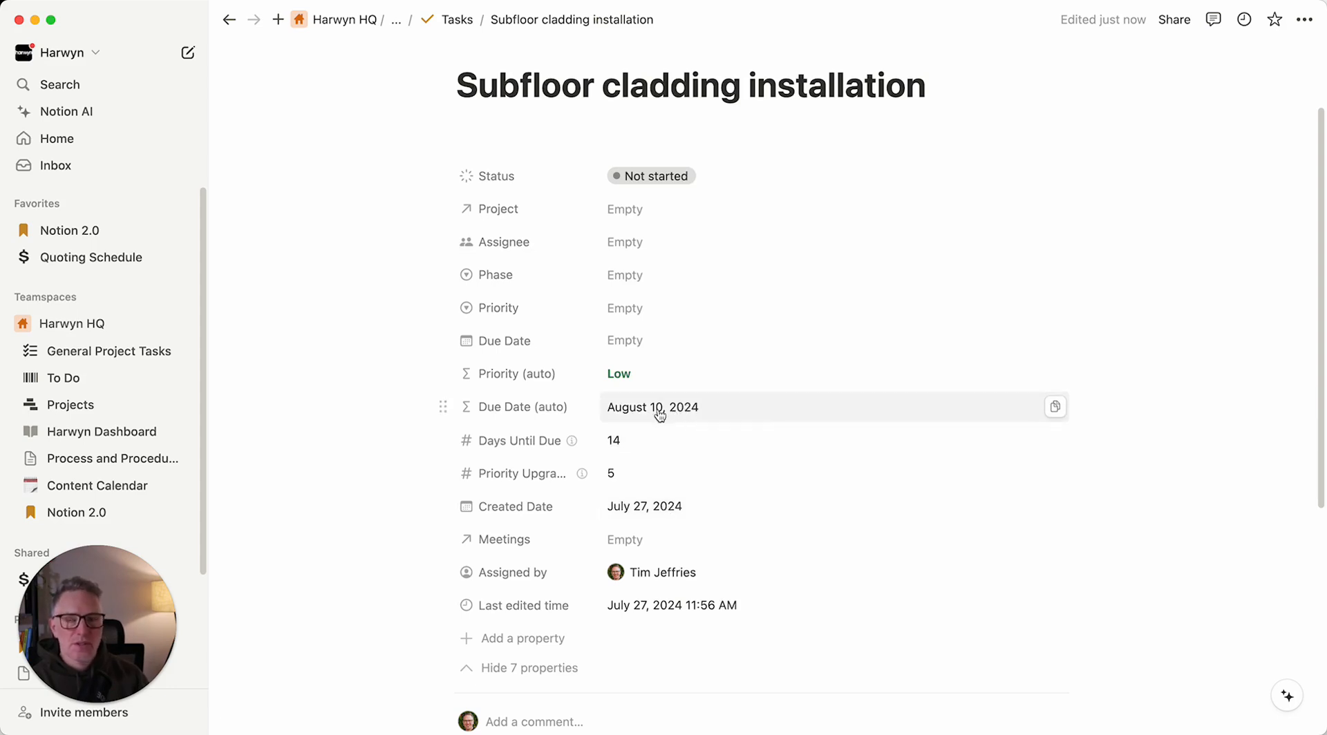
# Set the task's Days Until Due to 7
pyautogui.click(691, 437)
pyautogui.press('super+a')
pyautogui.write('7')
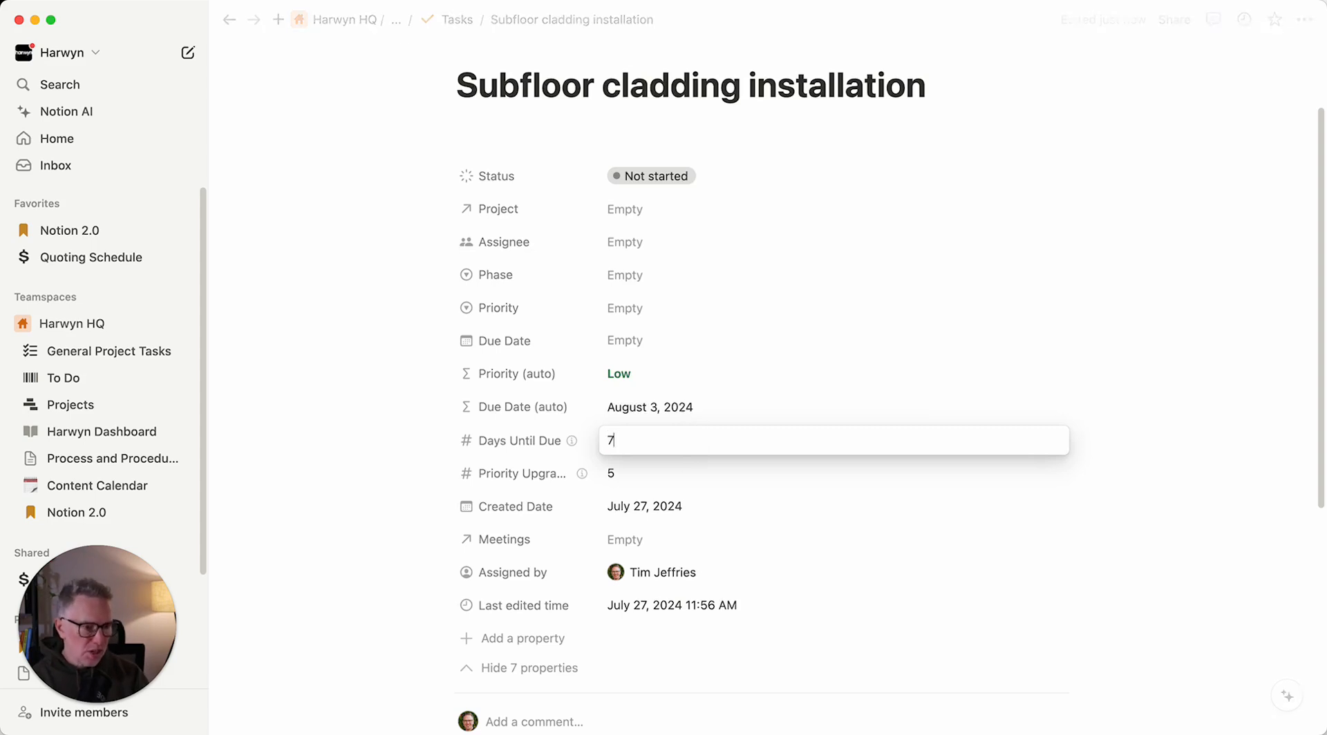
pyautogui.click(845, 394)
# Restore the task's Days Until Due to 14
pyautogui.click(660, 438)
pyautogui.press('super+a')
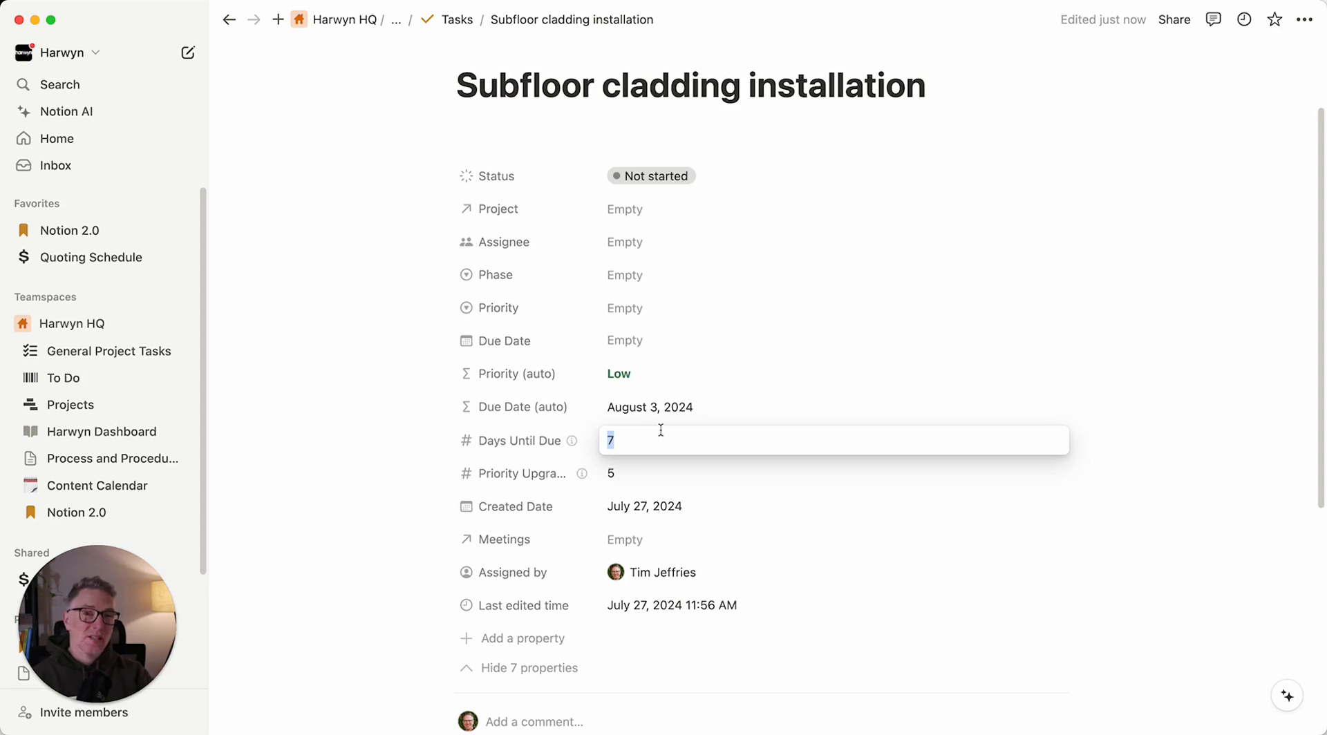
pyautogui.write('14')
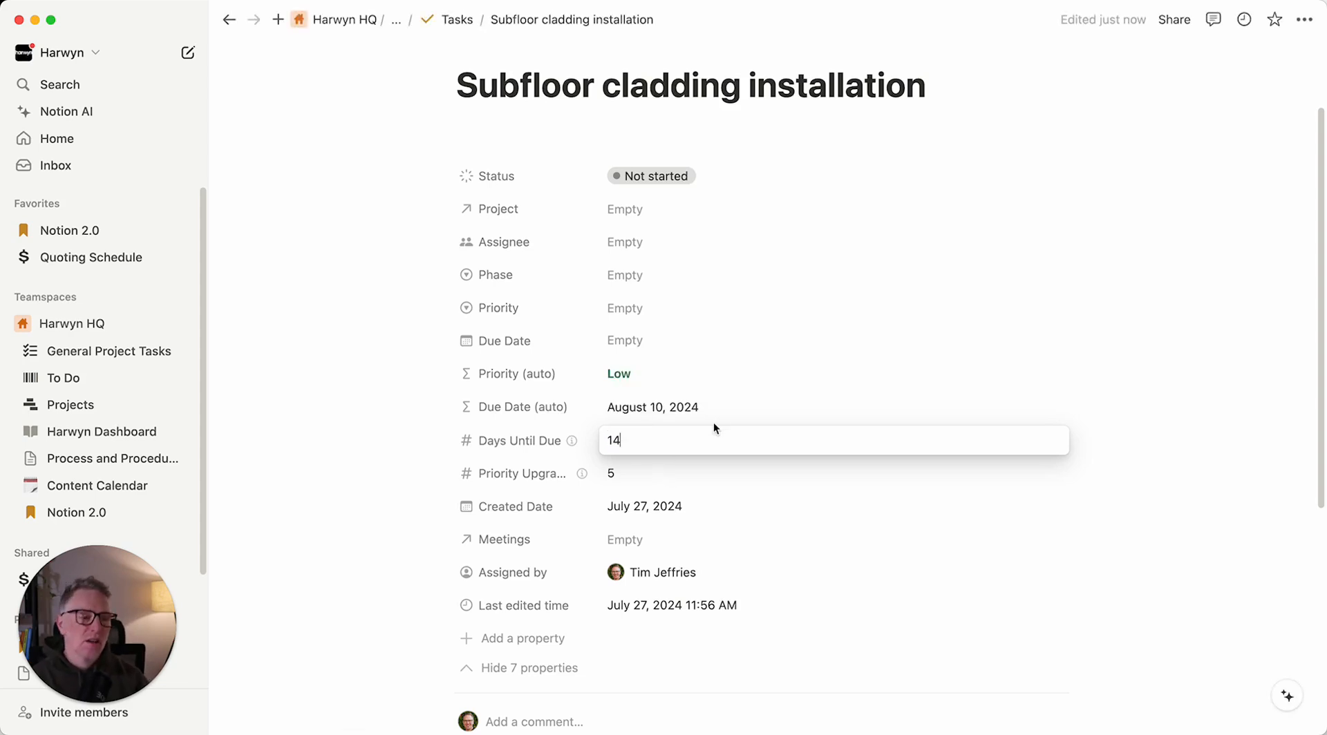
pyautogui.click(736, 407)
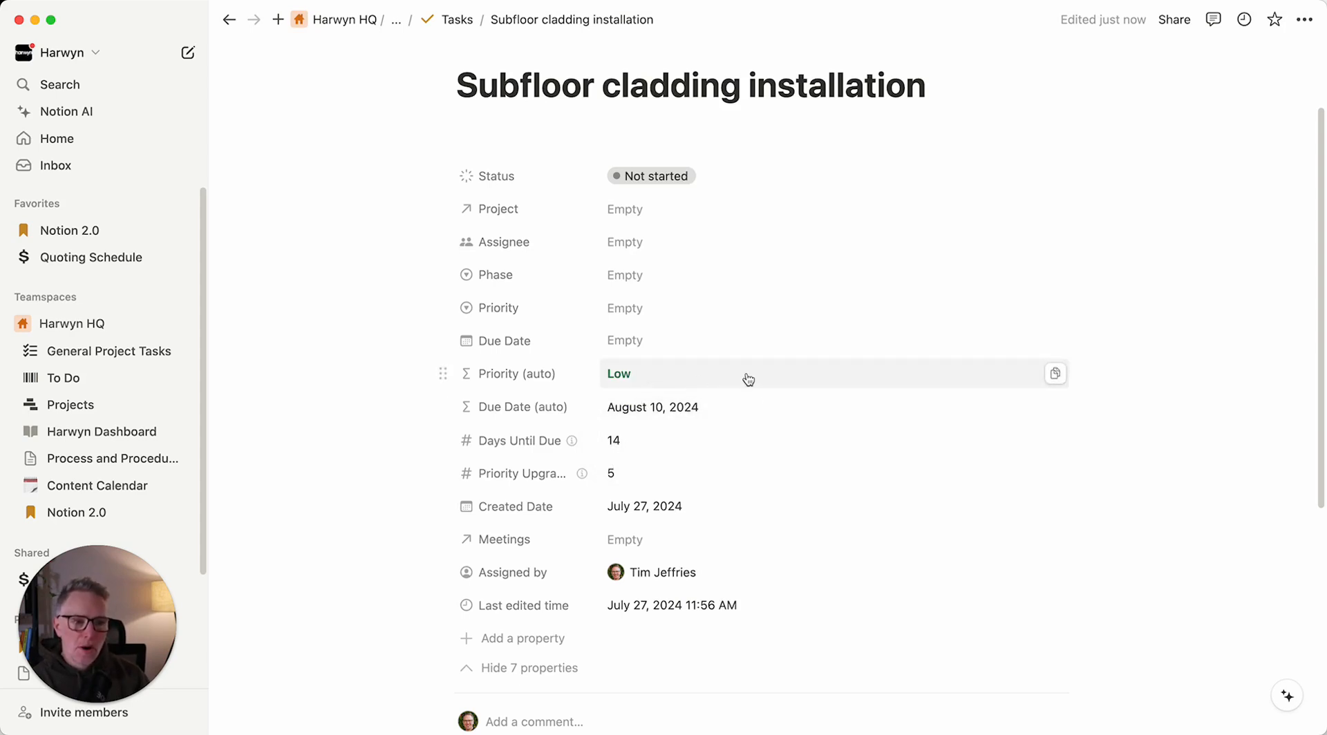
# Examine the formula behind the Due Date (auto) property and close it without changes
pyautogui.click(787, 408)
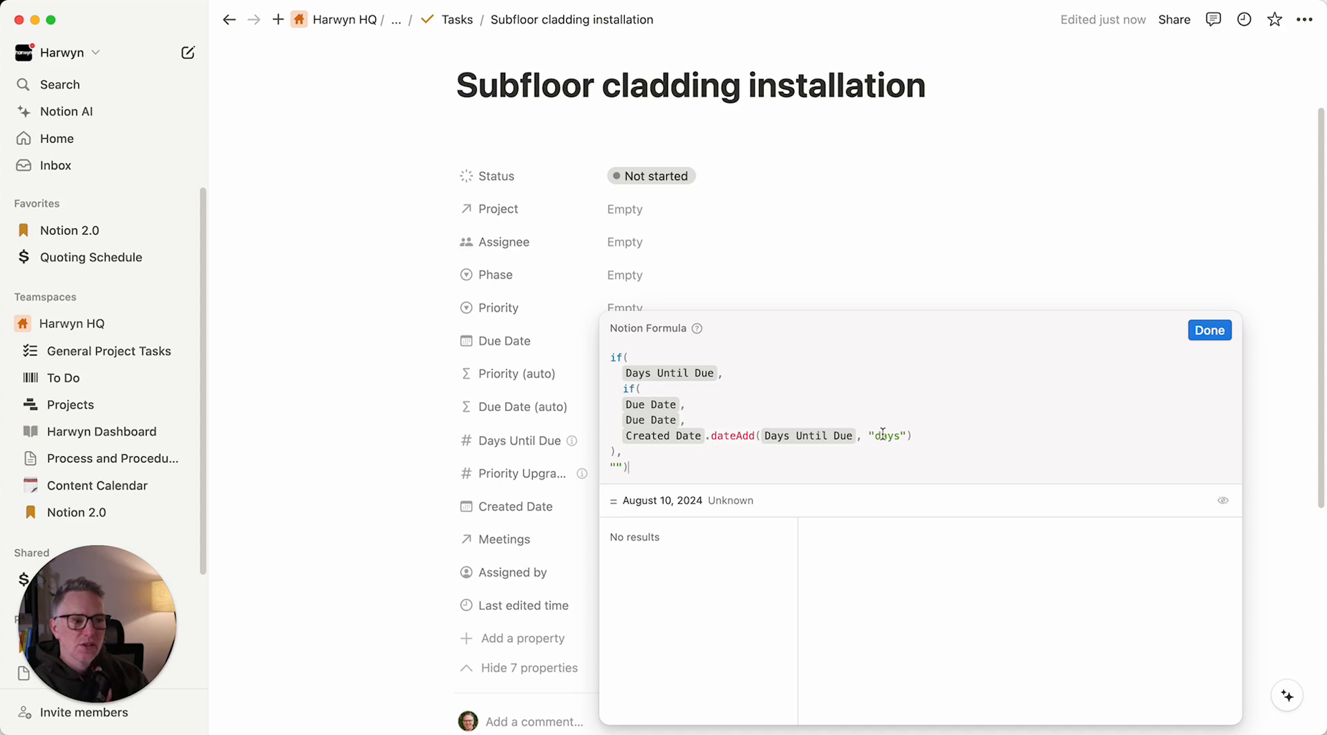
pyautogui.click(779, 276)
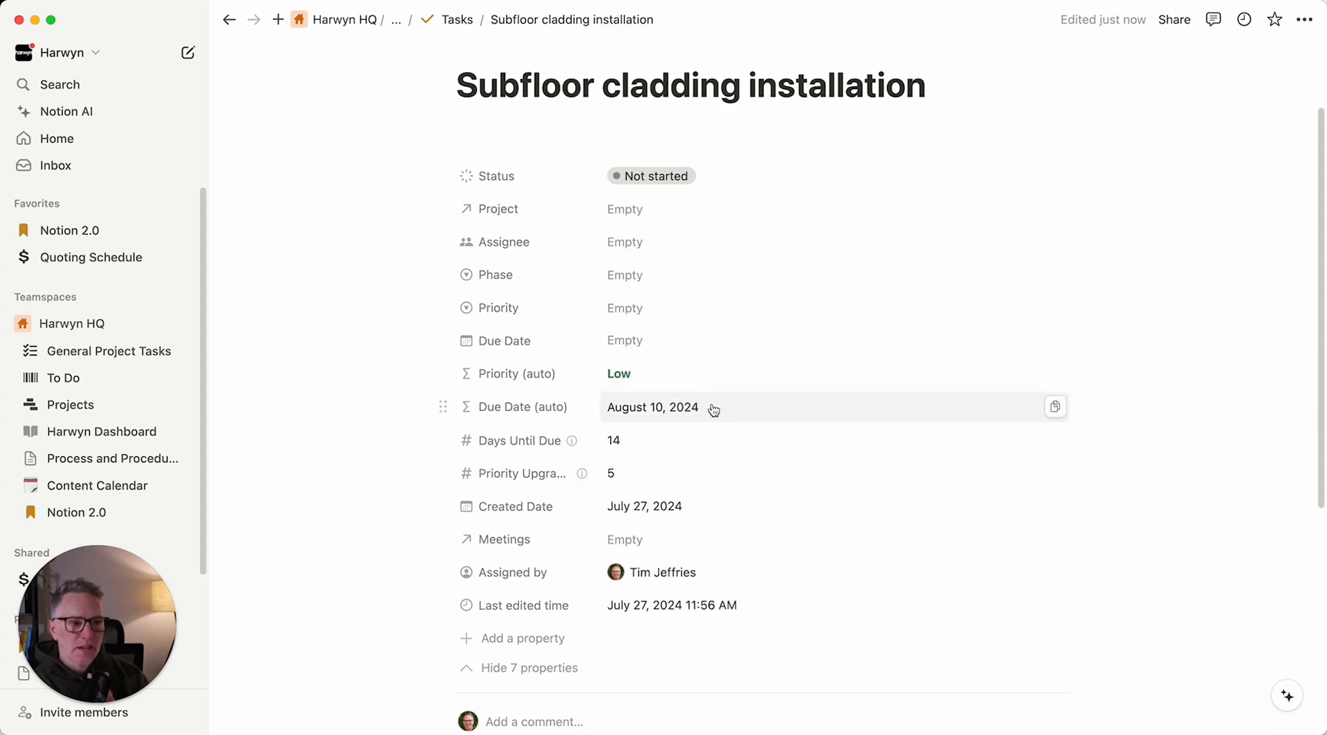
pyautogui.moveTo(559, 478)
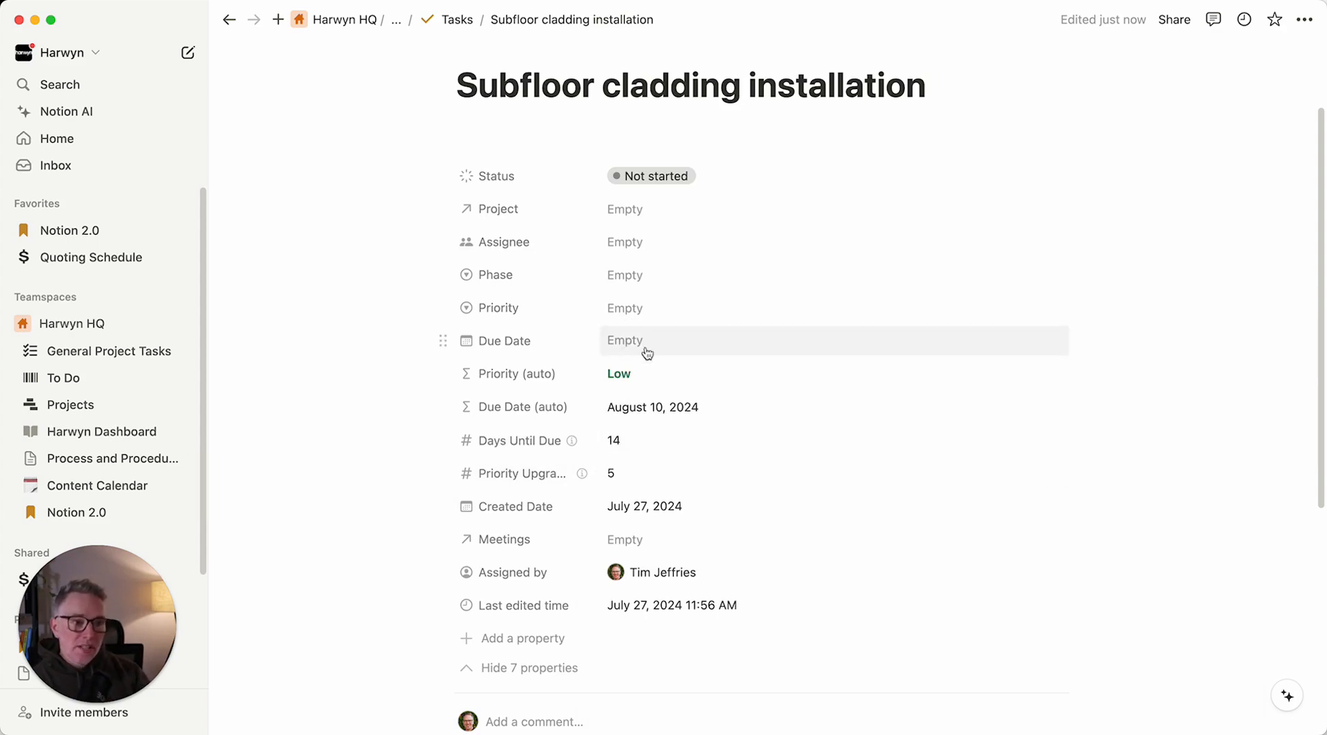
# Set a manual Due Date of August 3, 2024 on the task, and clear that date again
pyautogui.click(695, 348)
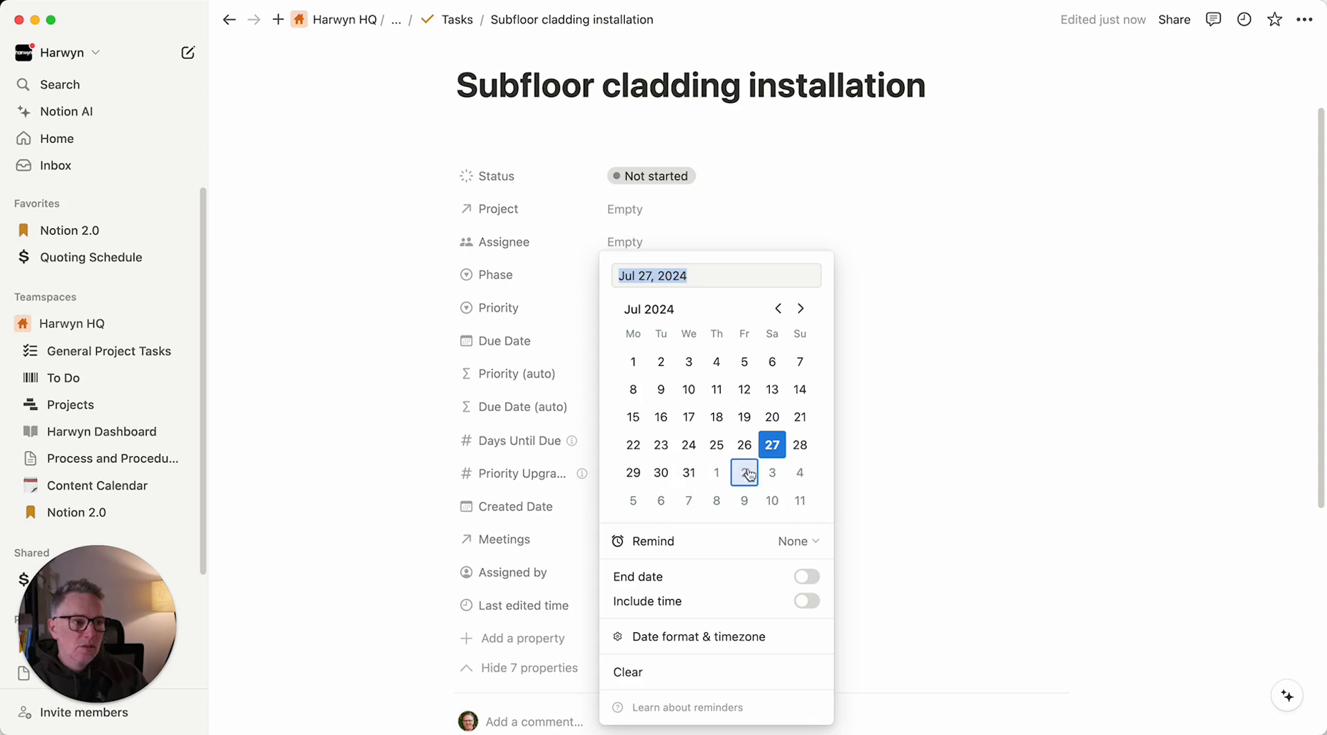
pyautogui.click(772, 473)
pyautogui.click(933, 359)
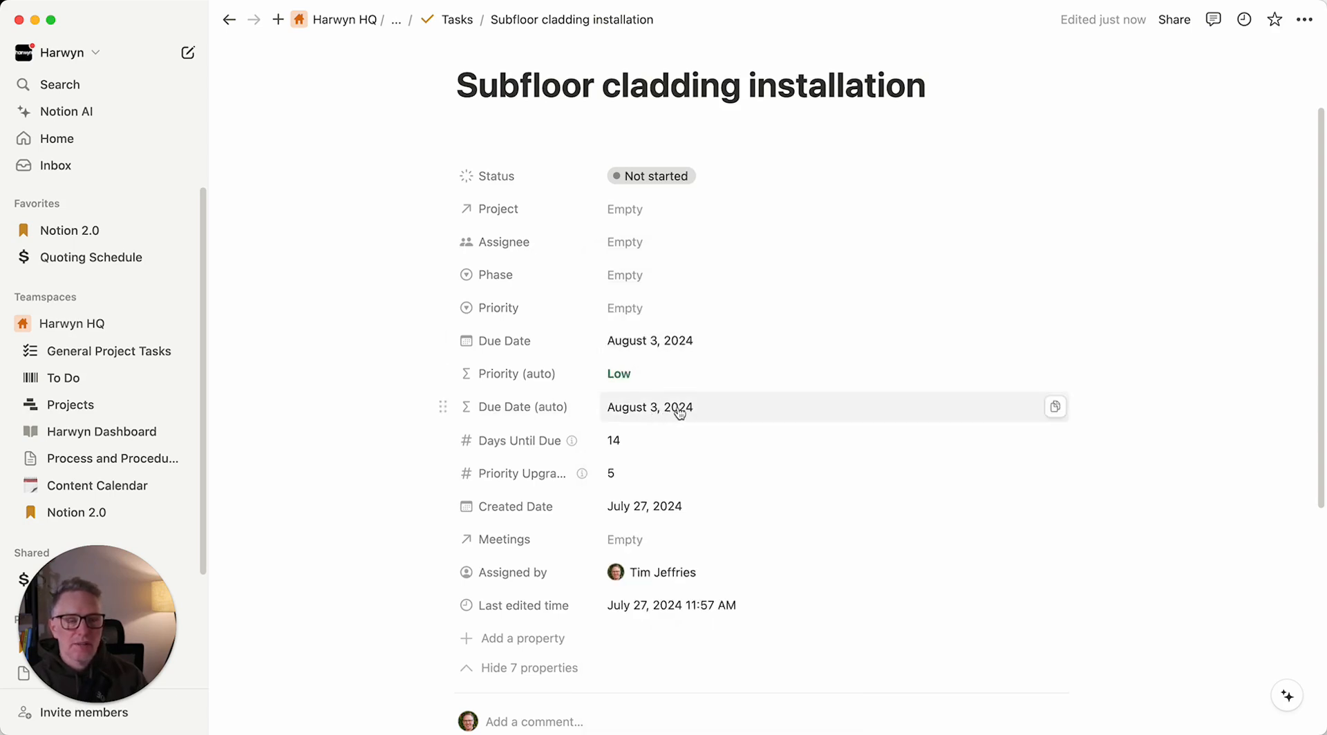
pyautogui.click(705, 347)
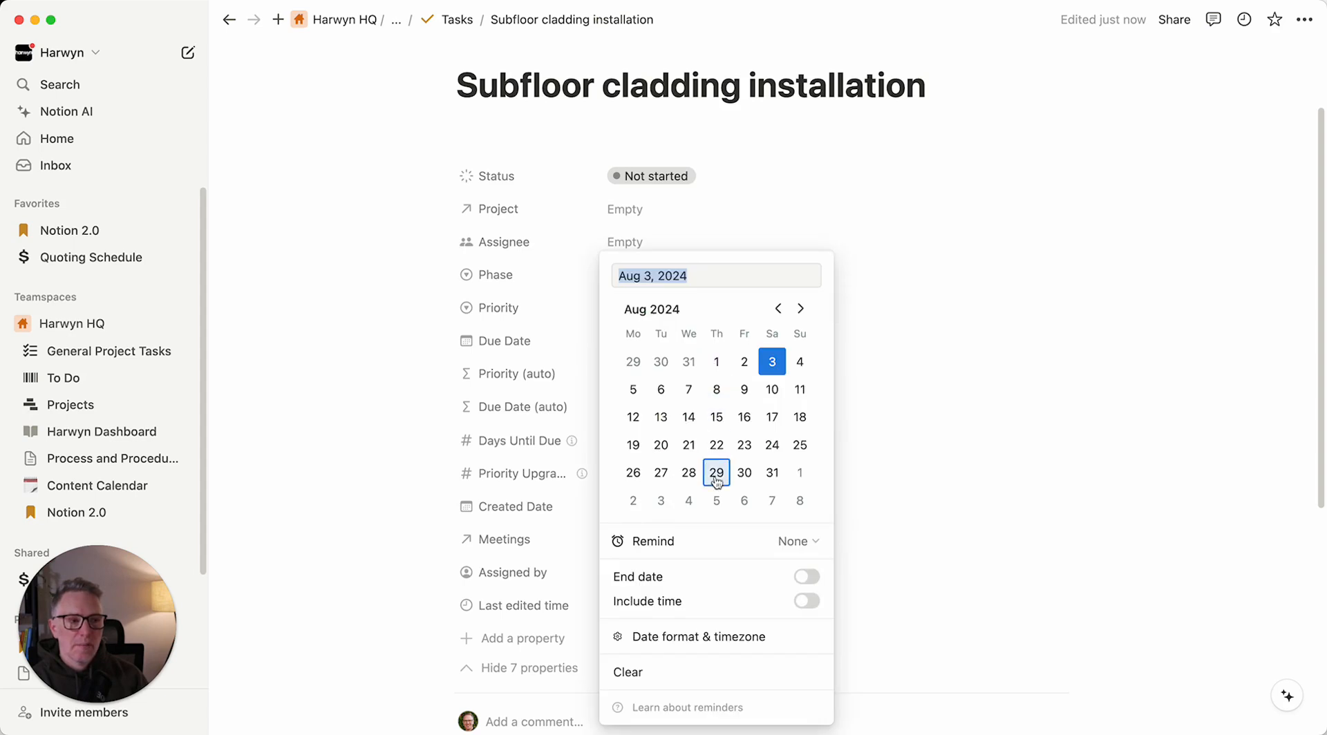
pyautogui.click(752, 681)
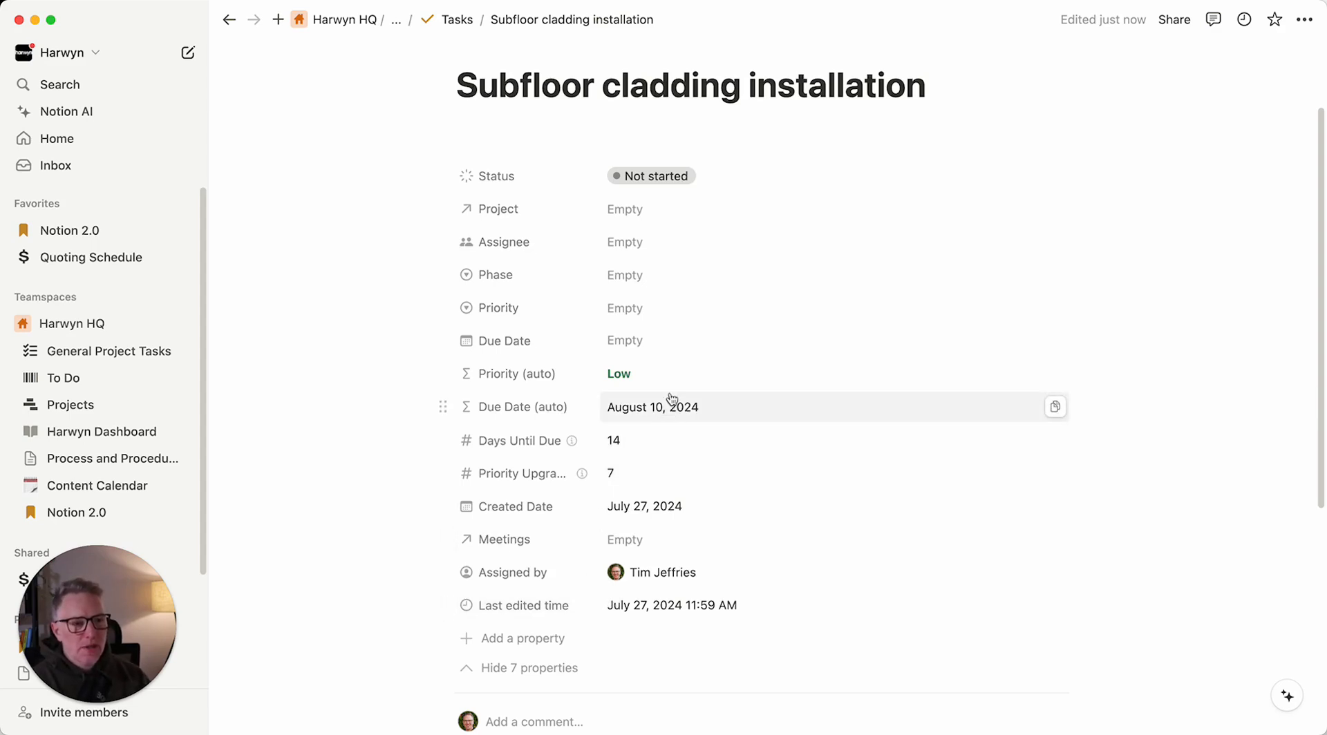
# Read through the whole formula behind the Priority (auto) property and close the formula editor
pyautogui.click(707, 373)
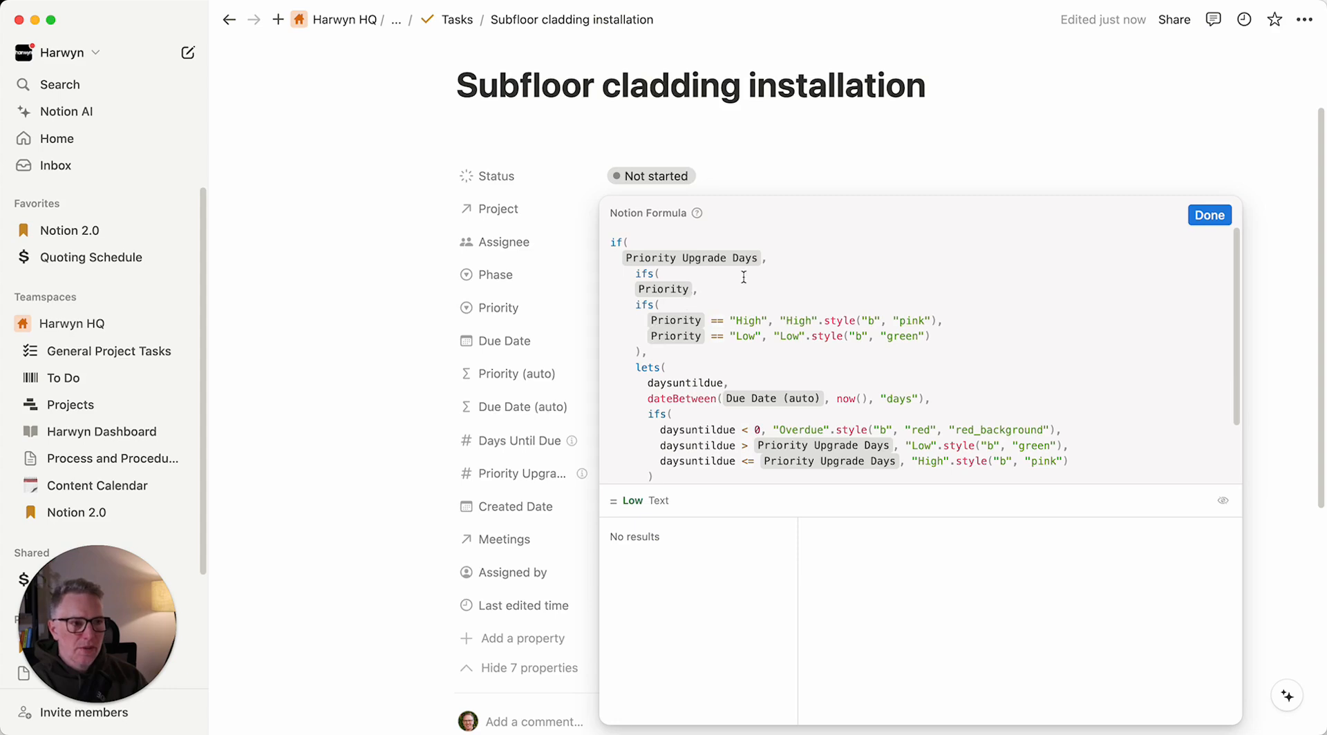
pyautogui.scroll(-2, 726, 384)
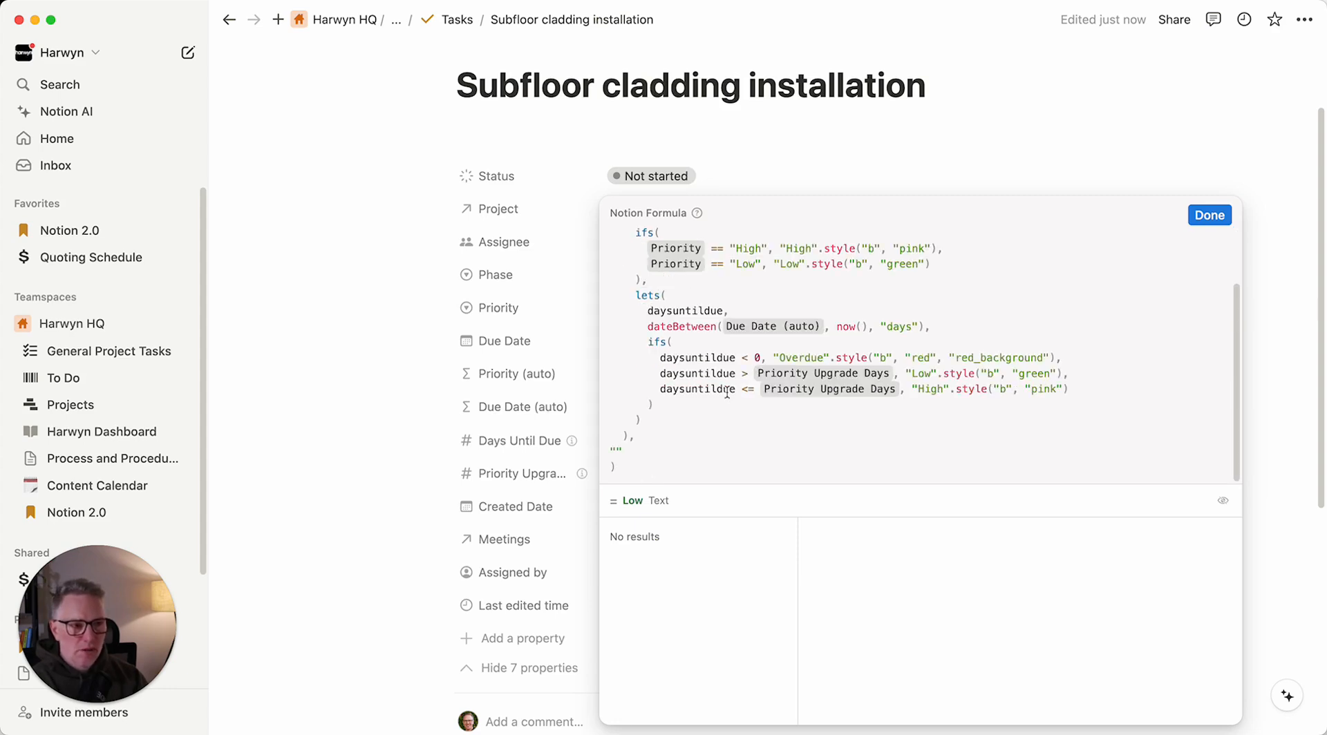
pyautogui.scroll(2, 659, 394)
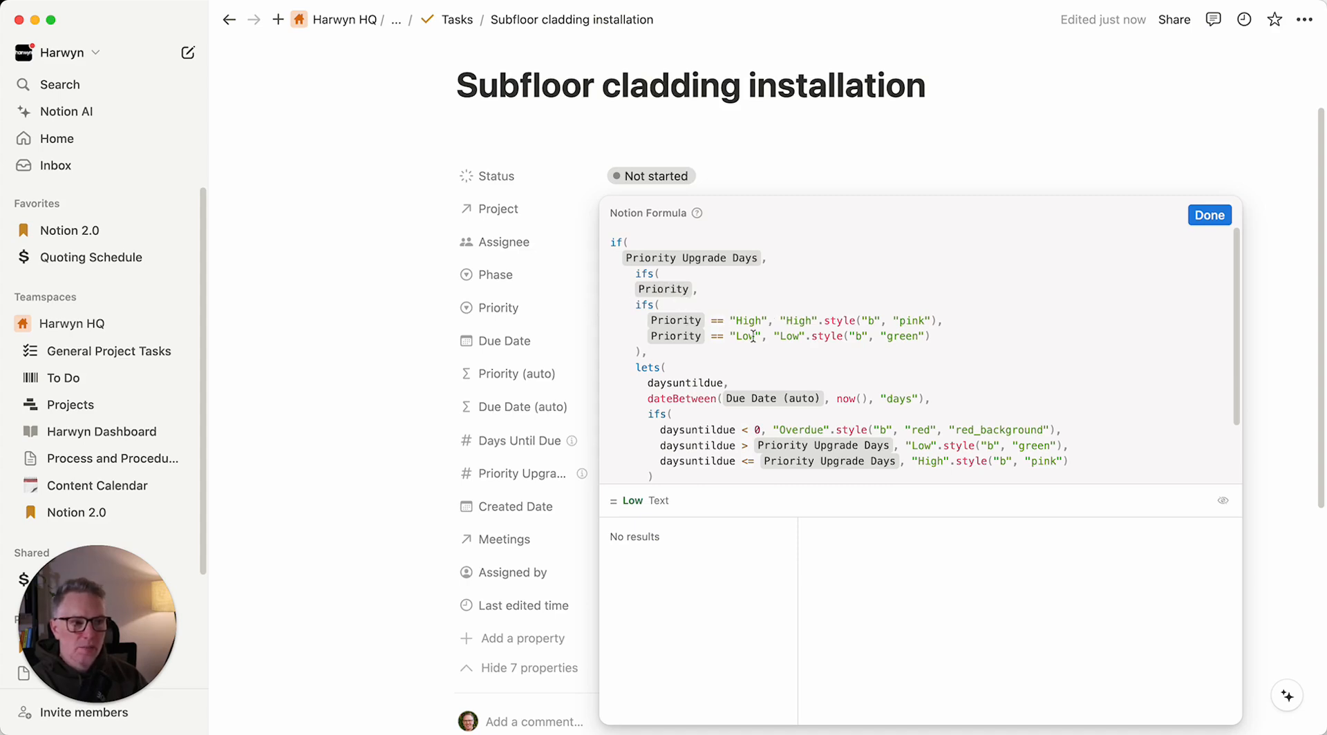
pyautogui.scroll(-2, 835, 389)
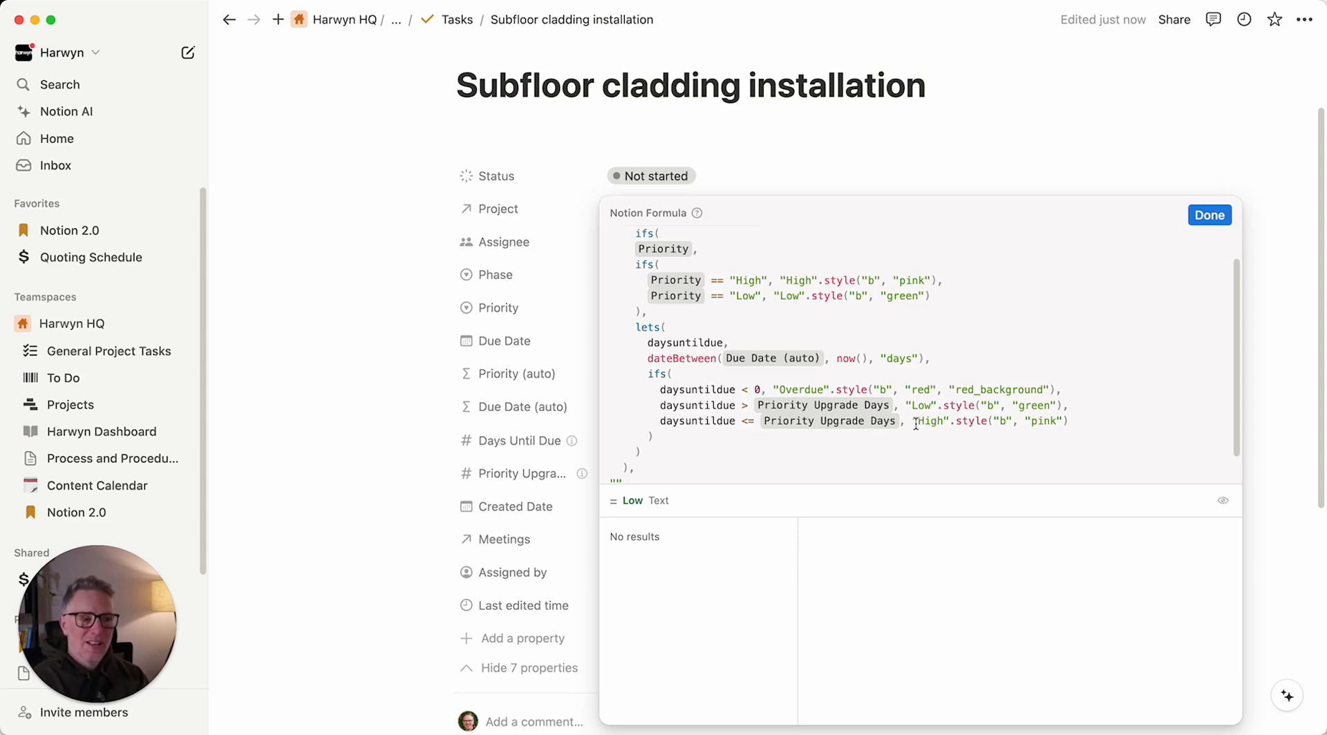
pyautogui.scroll(-2, 914, 425)
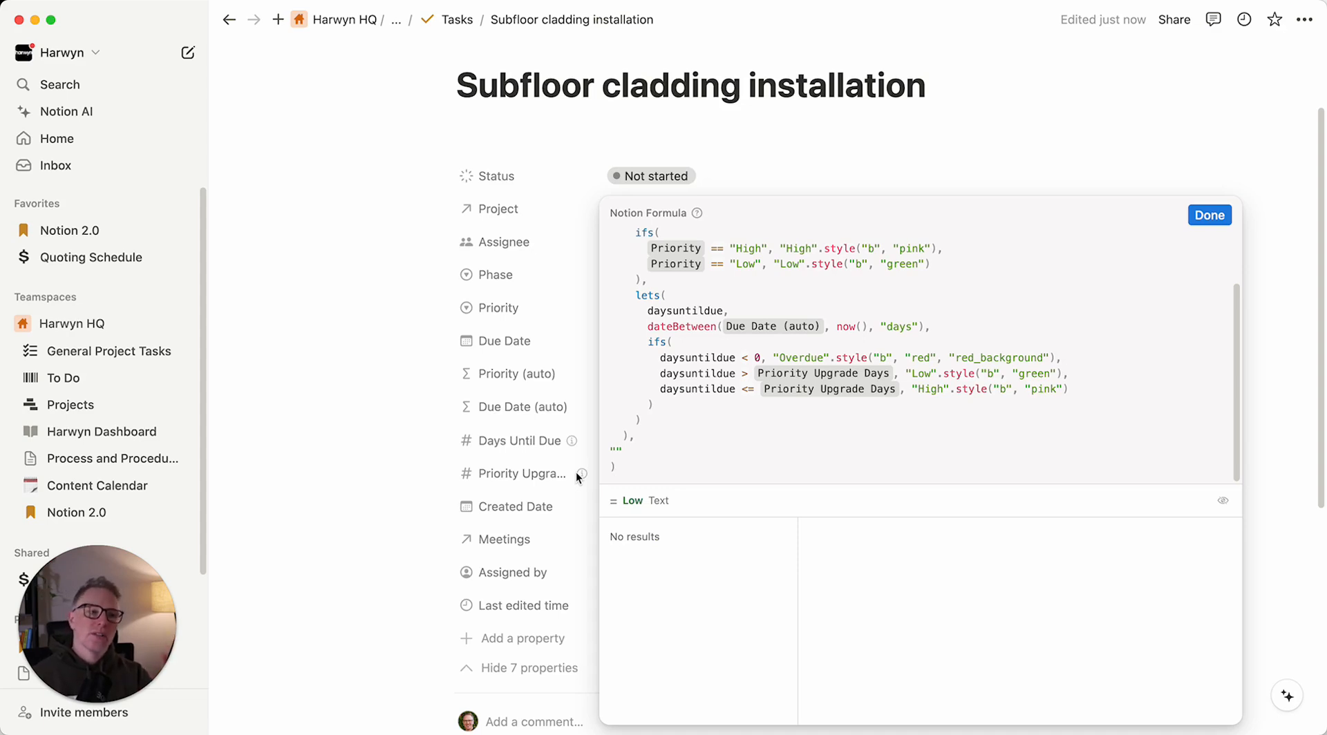
pyautogui.click(1210, 215)
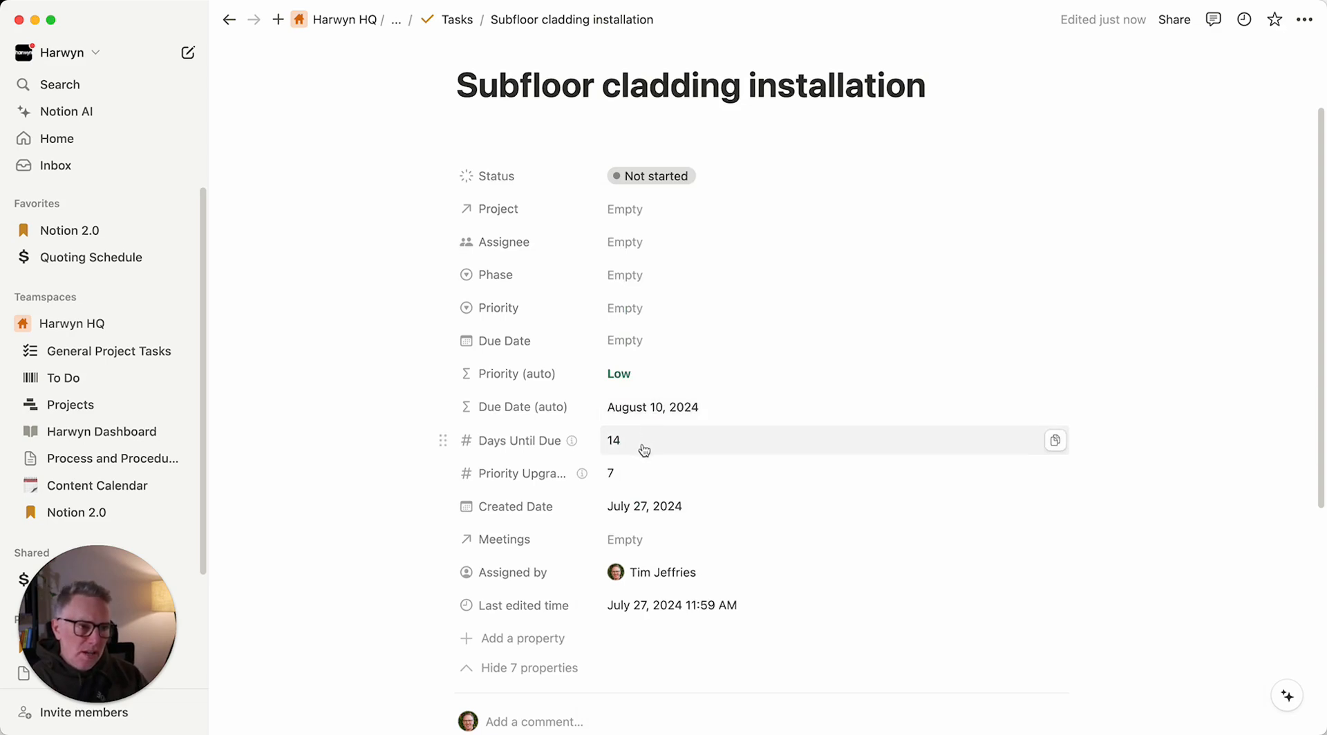
# Set the task's Priority Upgrade Days to 14
pyautogui.moveTo(511, 453)
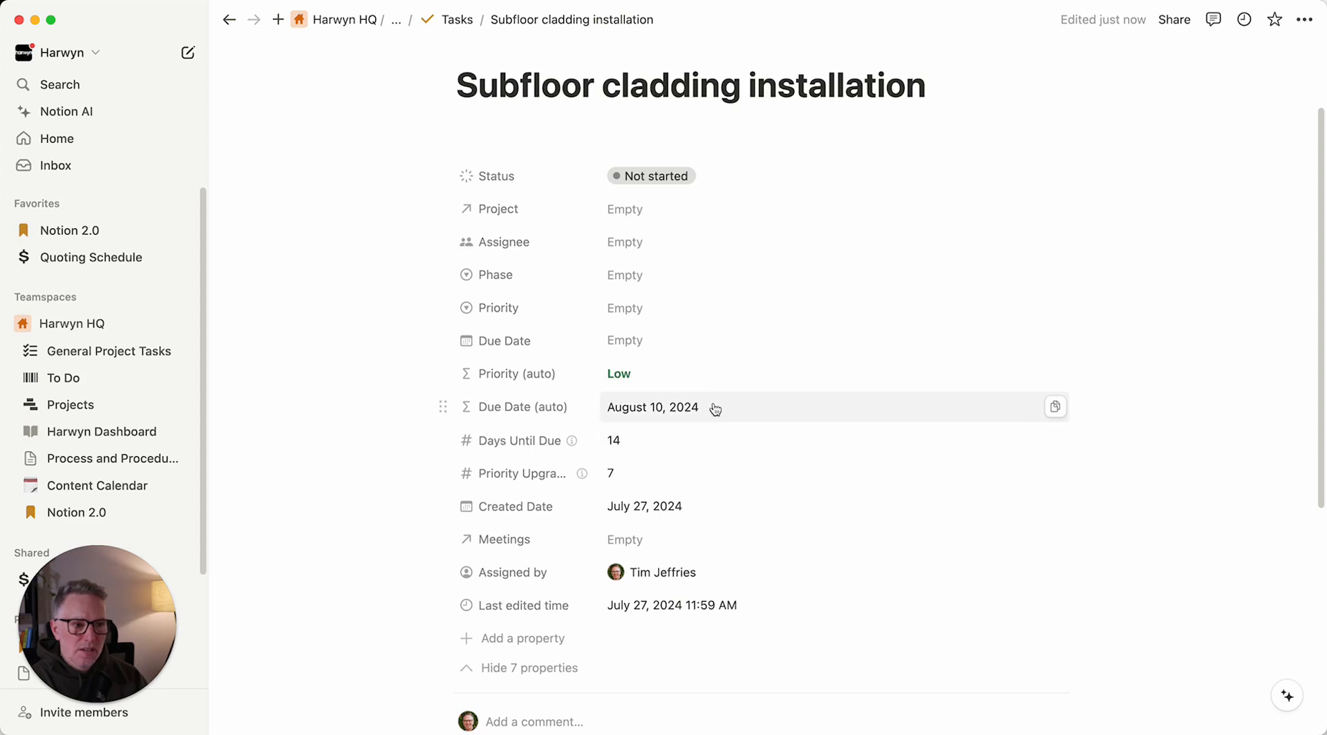
pyautogui.click(647, 474)
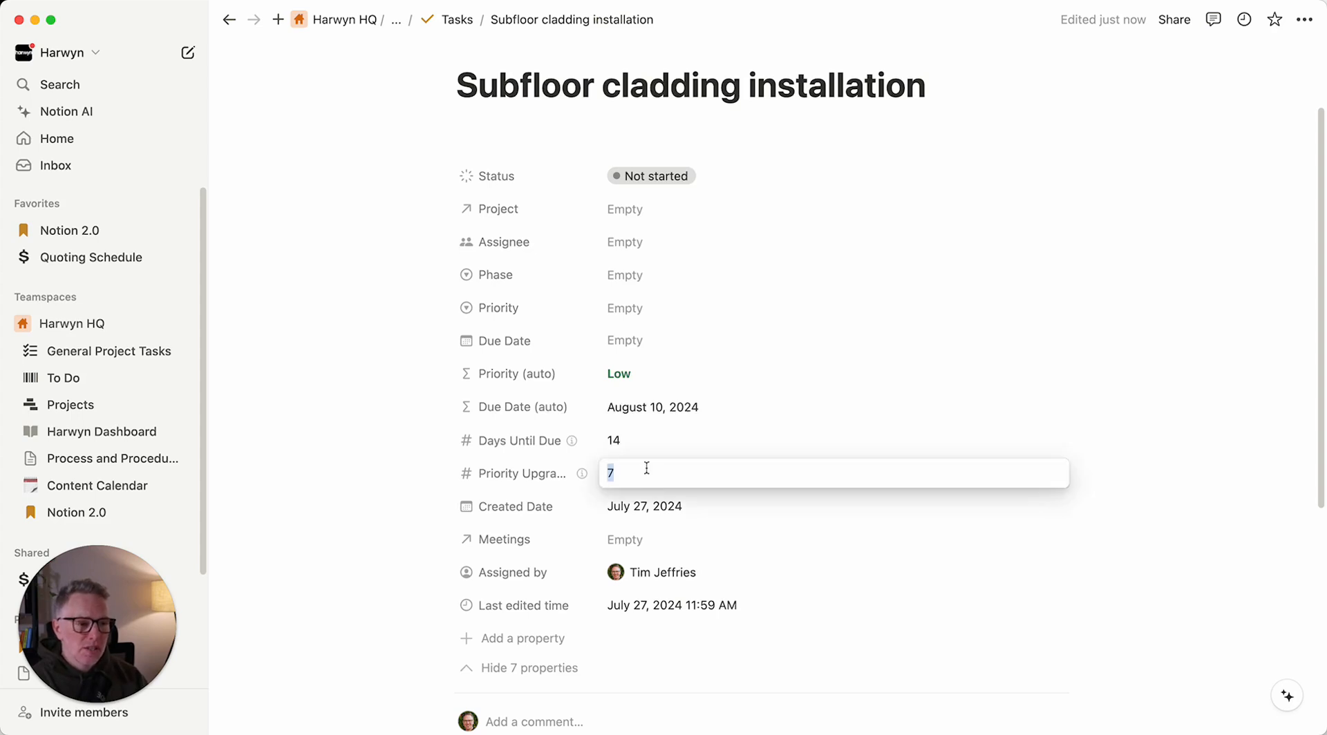
pyautogui.write('14')
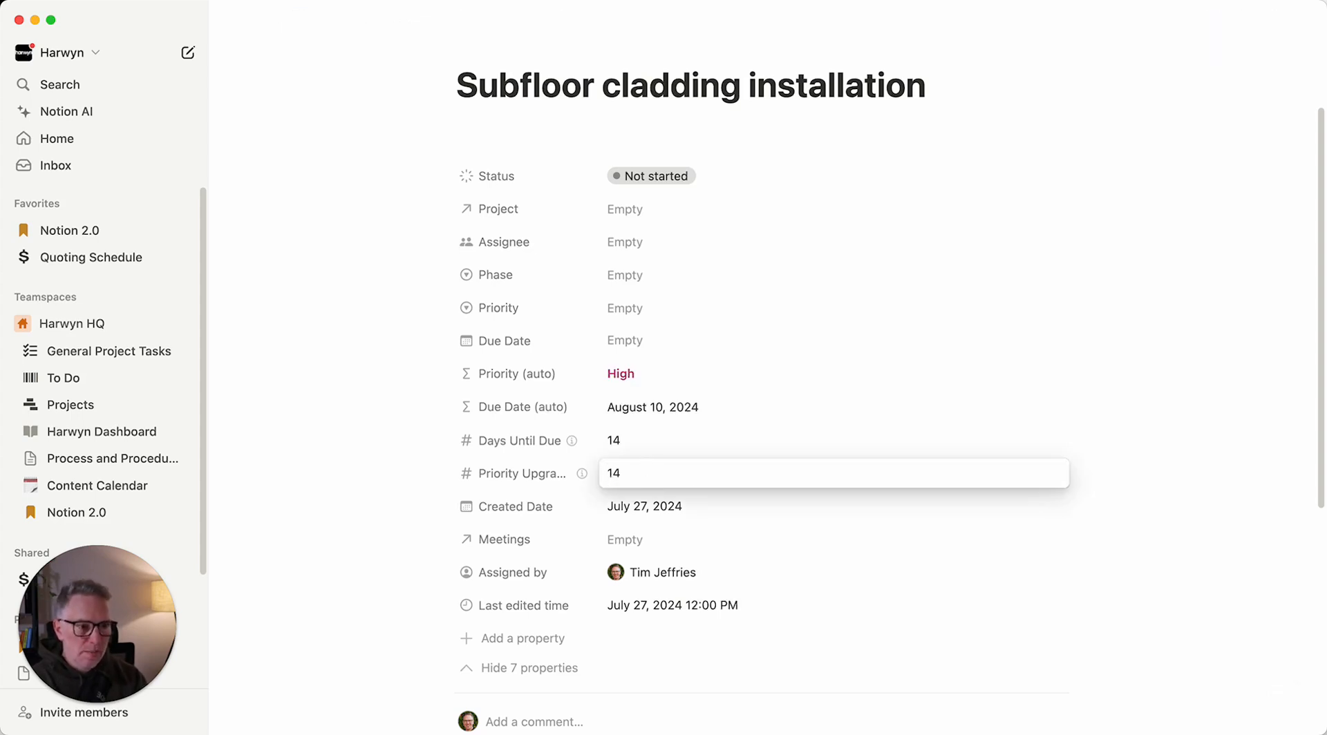
pyautogui.click(723, 436)
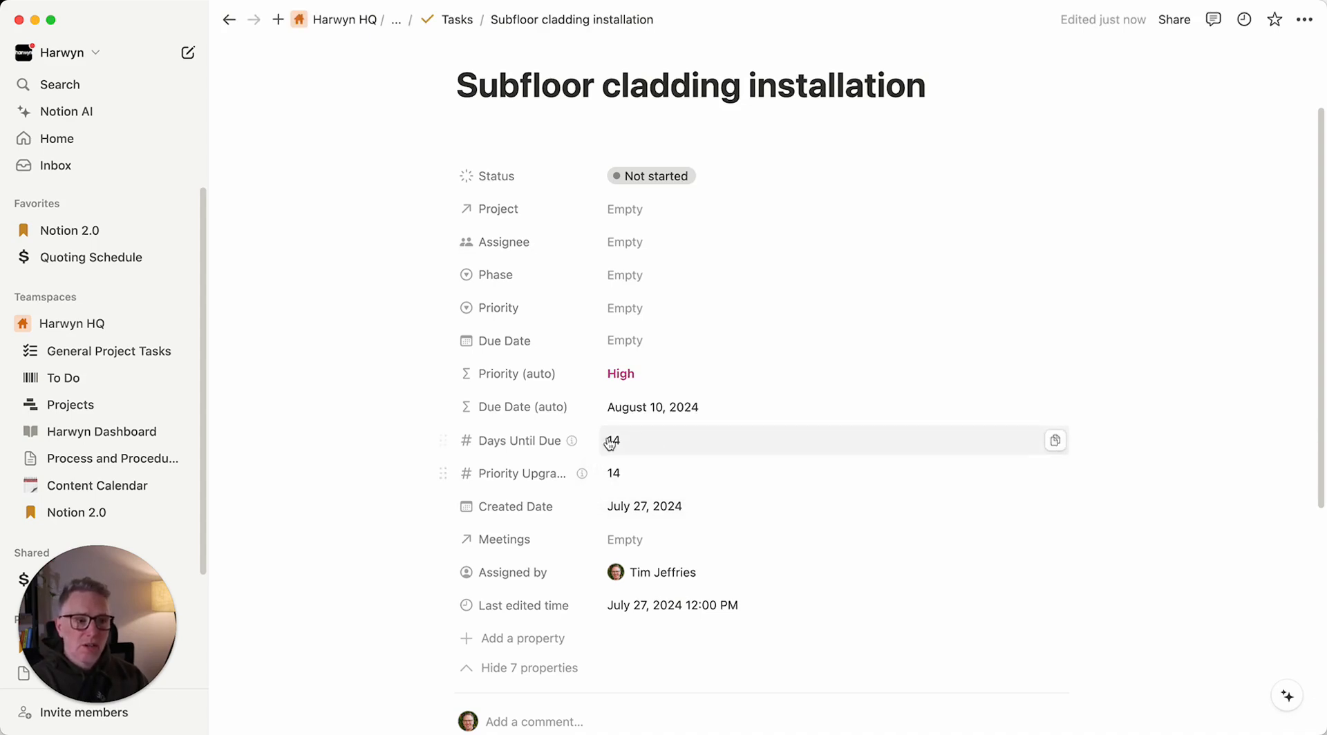
# Restore the task's Priority Upgrade Days to 7
pyautogui.click(688, 468)
pyautogui.write('7')
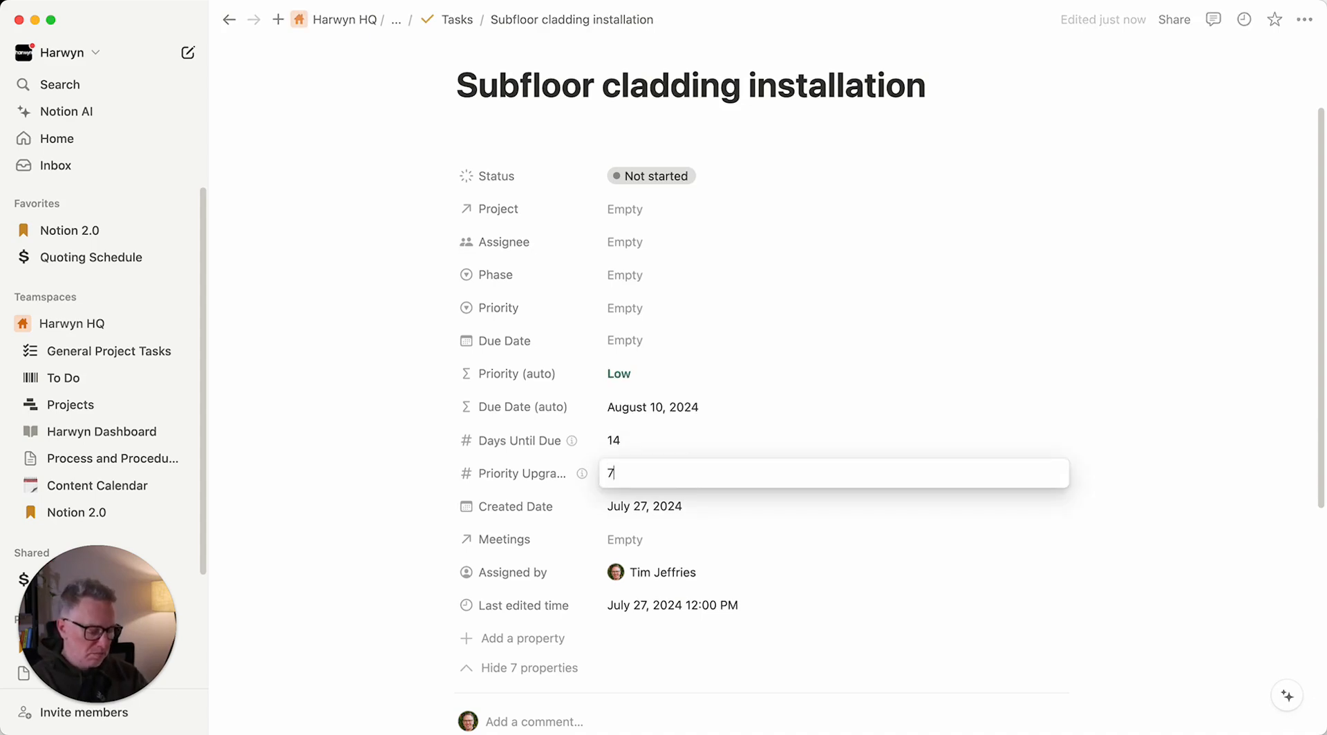
pyautogui.press('Return')
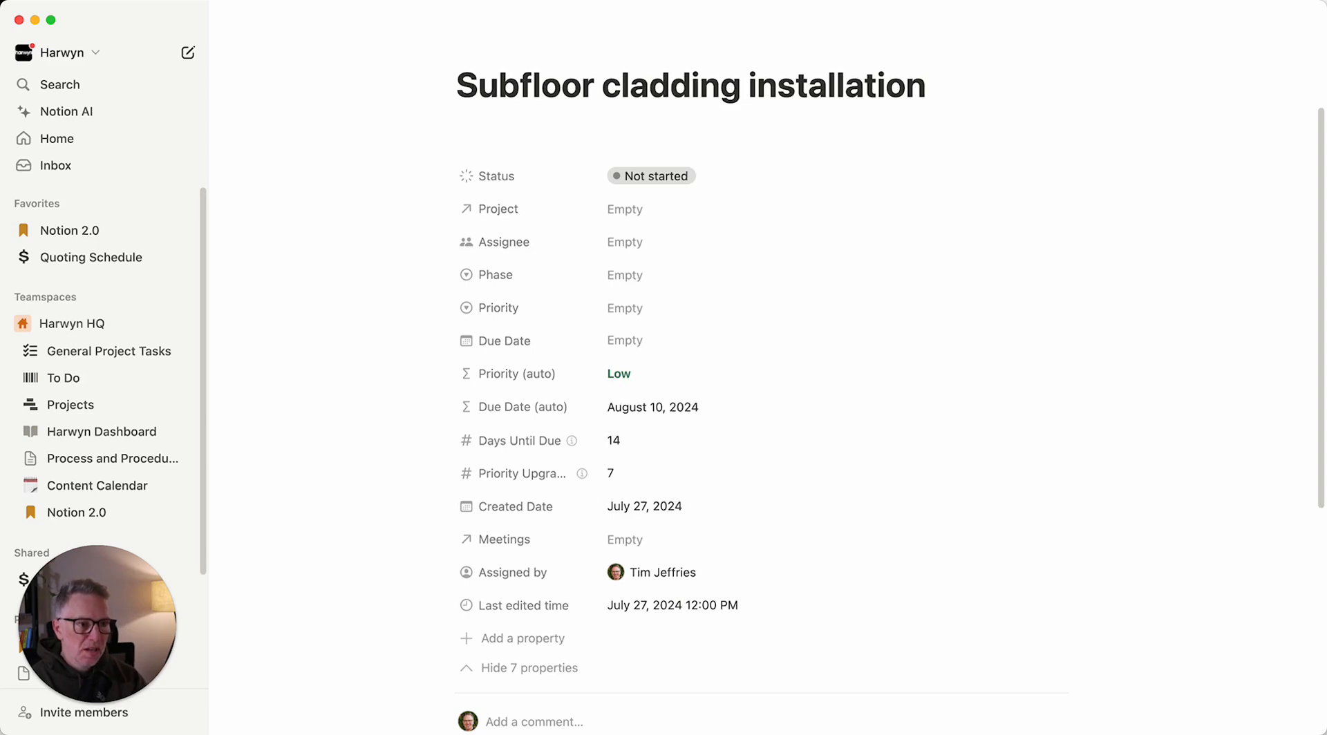
# Change the task's Created Date to July 20, 2024
pyautogui.click(710, 508)
pyautogui.click(772, 212)
pyautogui.click(965, 423)
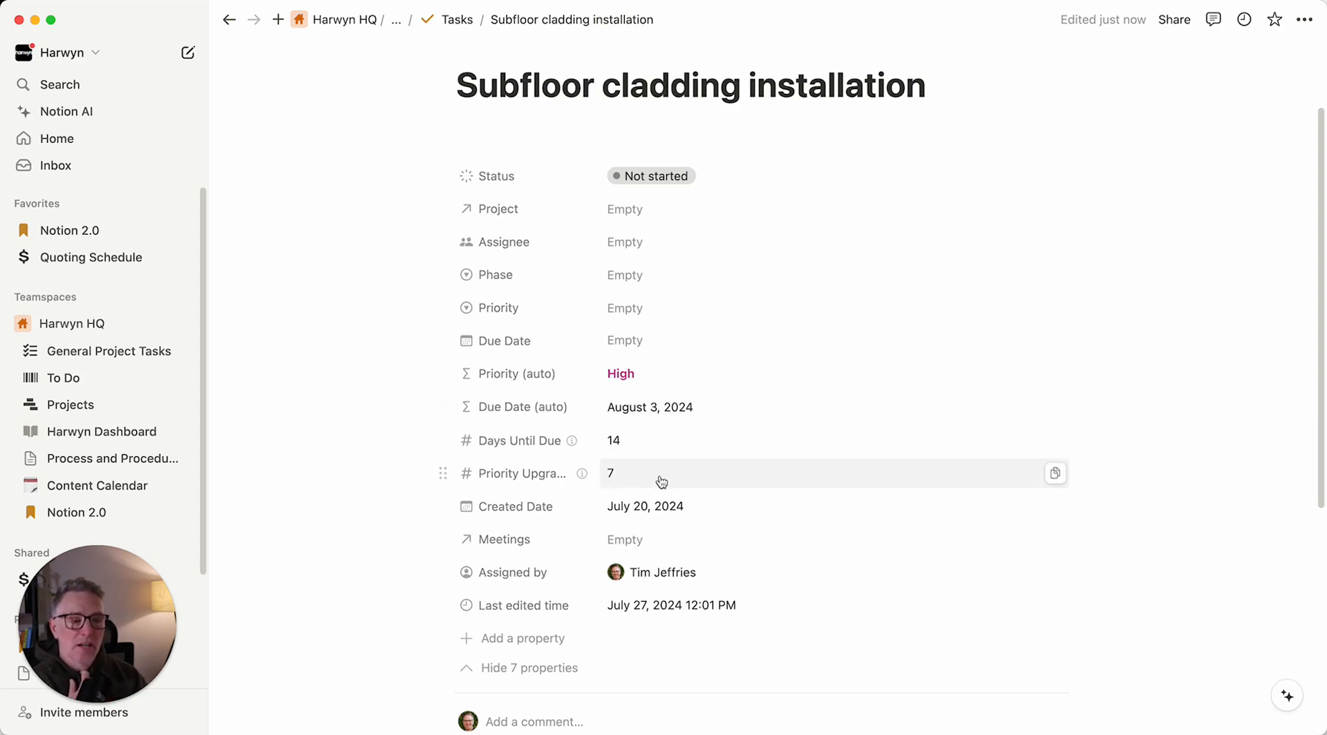
# Change the task's Created Date to July 21, 2024
pyautogui.click(677, 510)
pyautogui.click(800, 212)
pyautogui.click(918, 490)
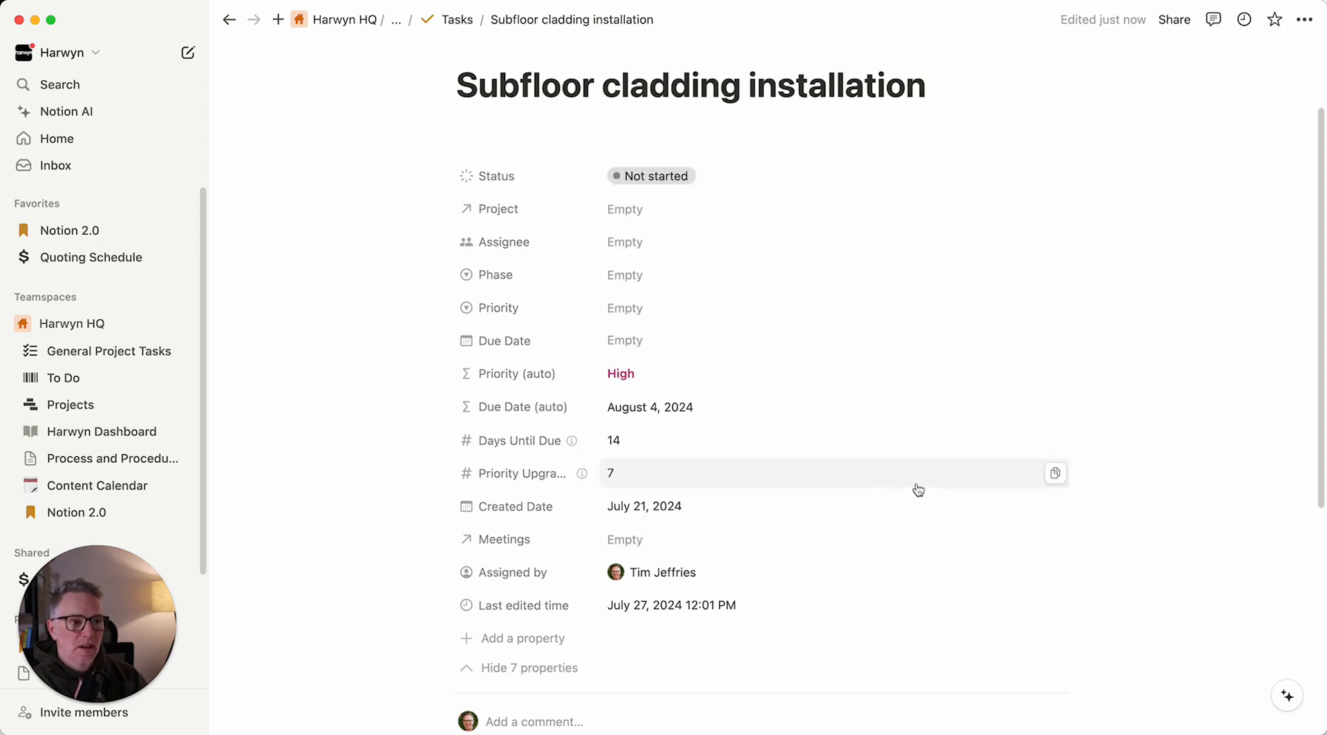
# Change the task's Created Date to July 22, 2024
pyautogui.click(691, 503)
pyautogui.click(633, 240)
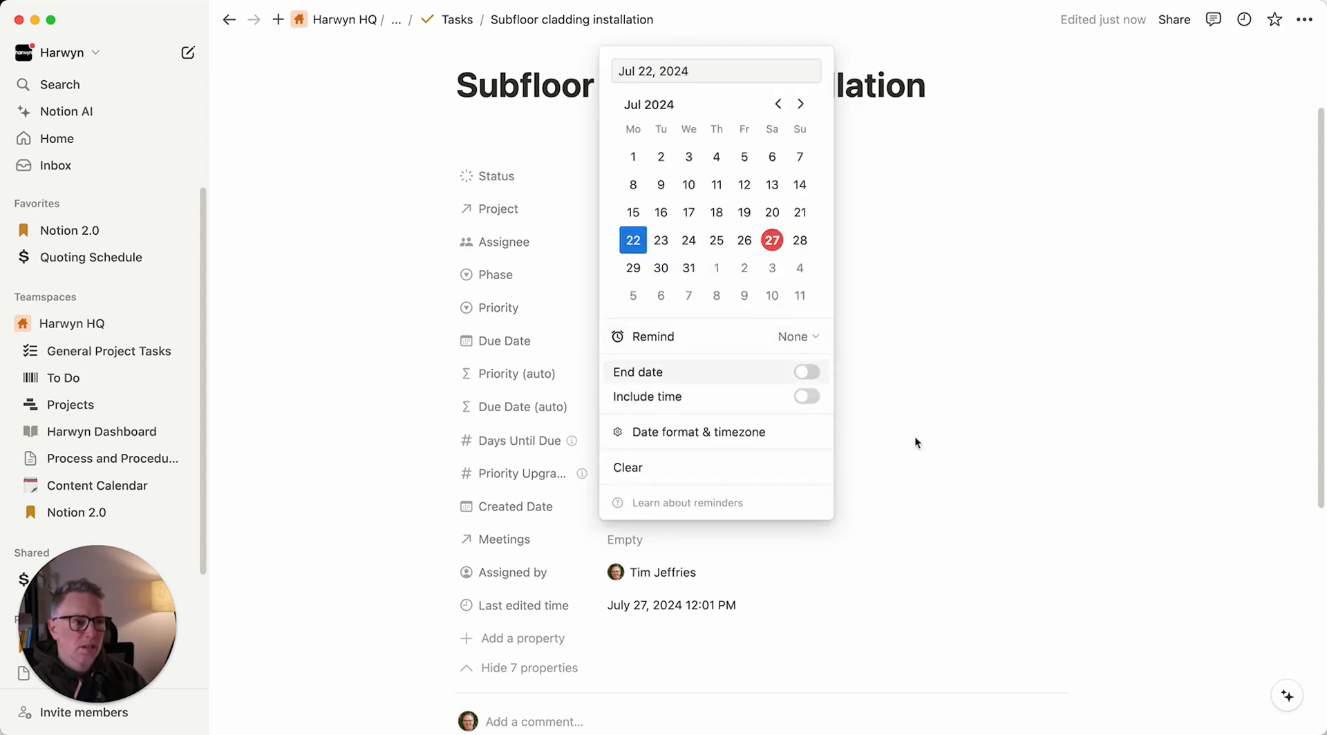
pyautogui.click(851, 394)
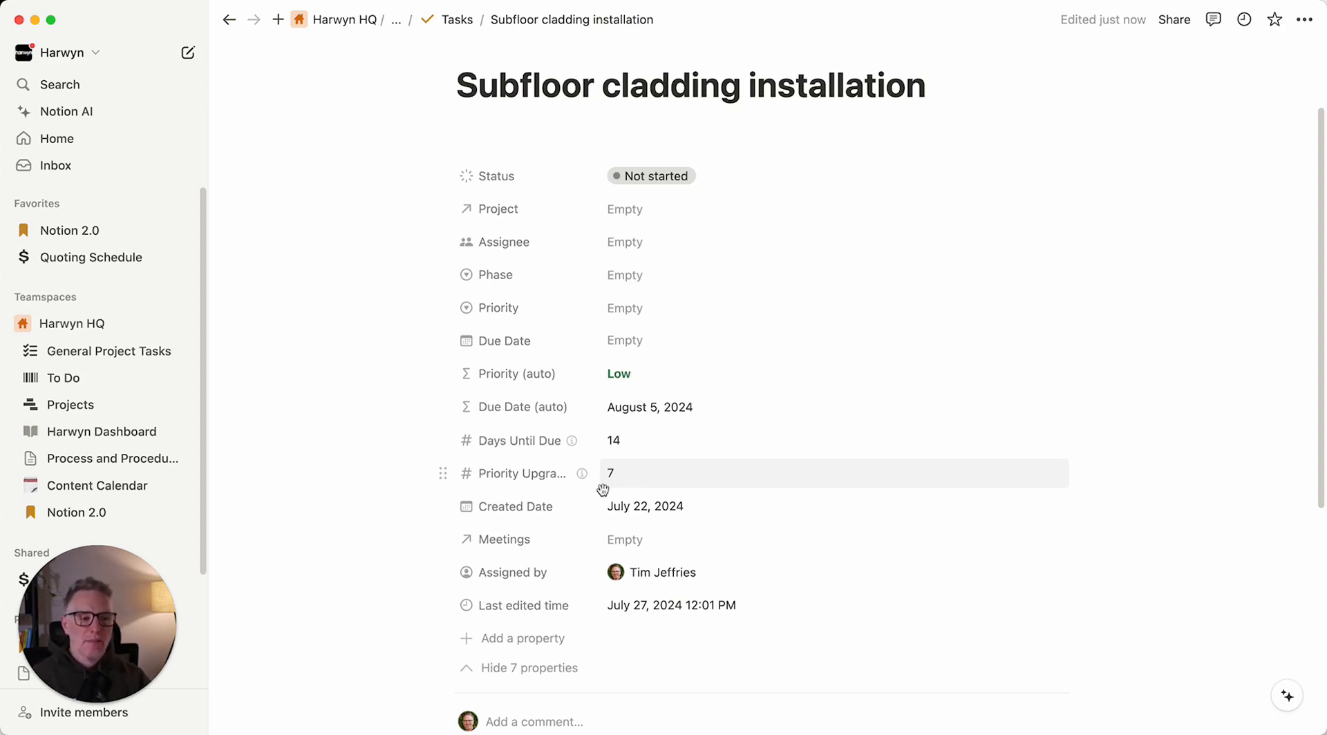
# Collapse and re-expand the task's extra properties, and read the description of Days Until Due
pyautogui.click(537, 676)
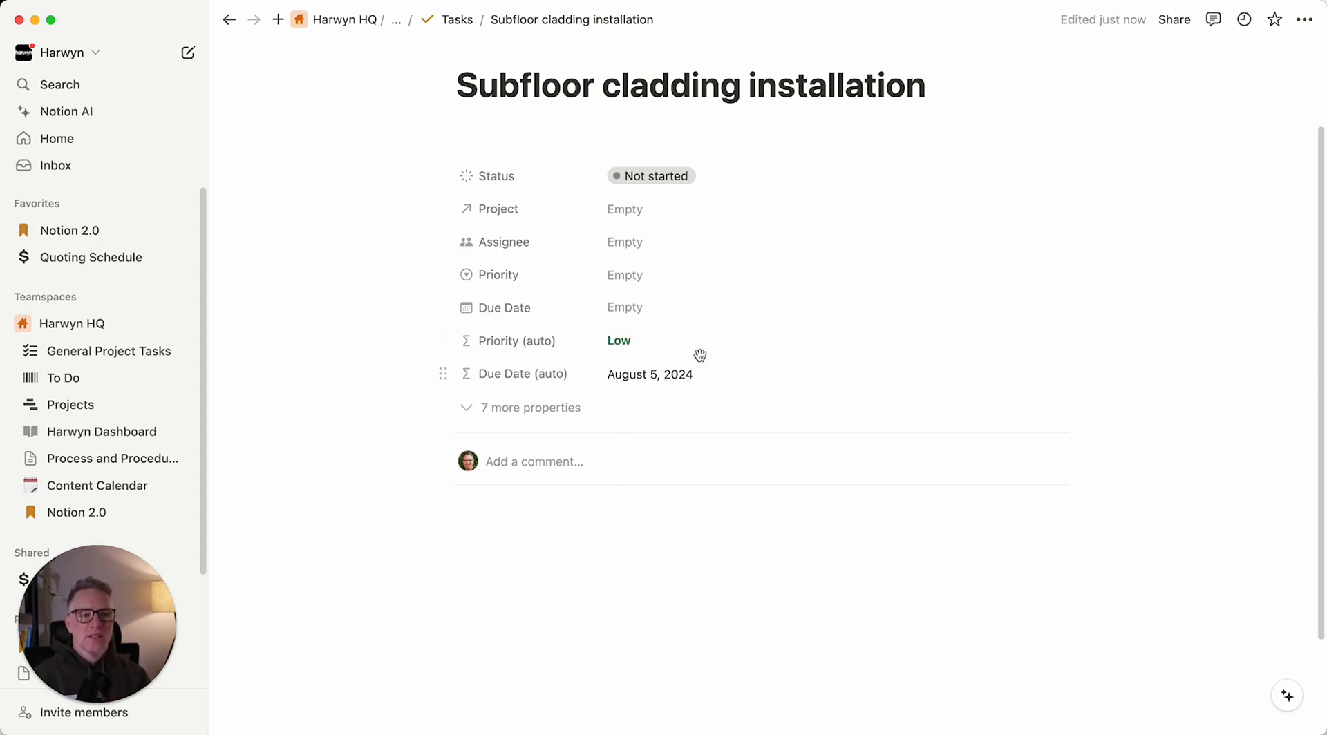
pyautogui.click(550, 421)
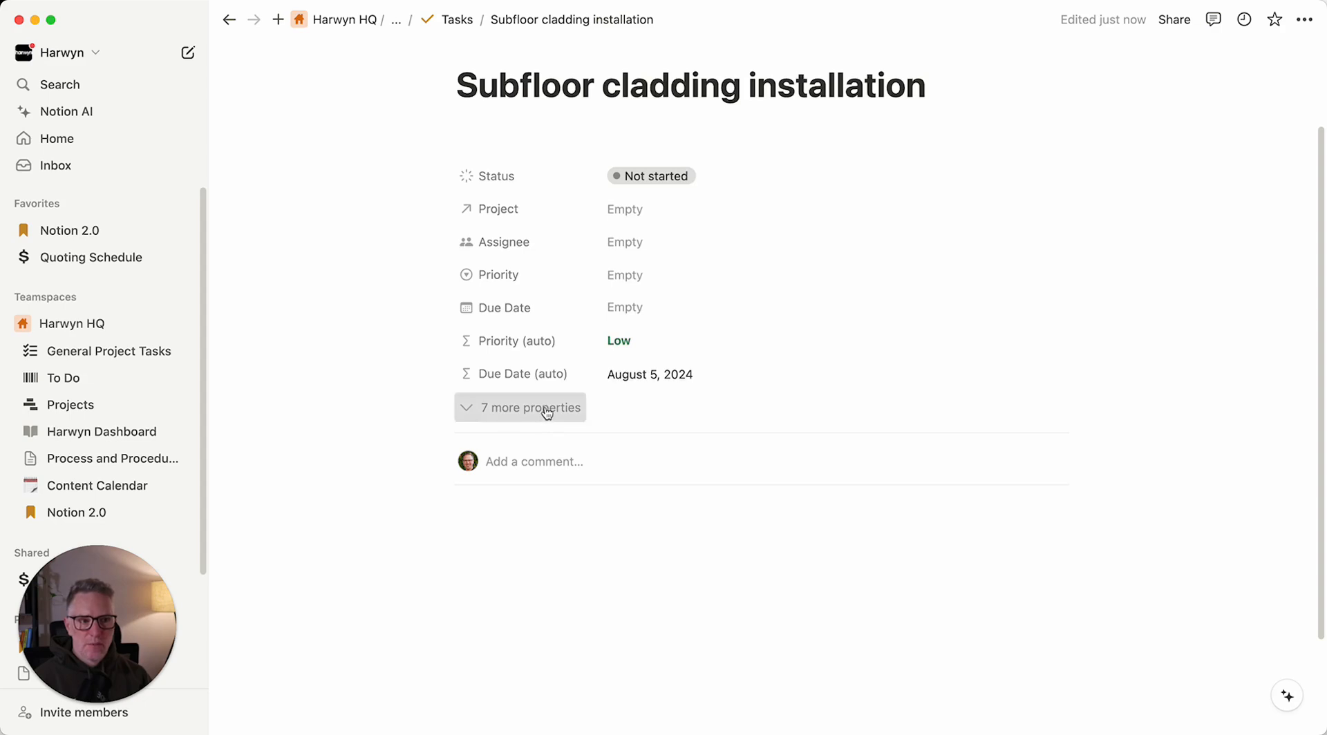
pyautogui.moveTo(584, 437)
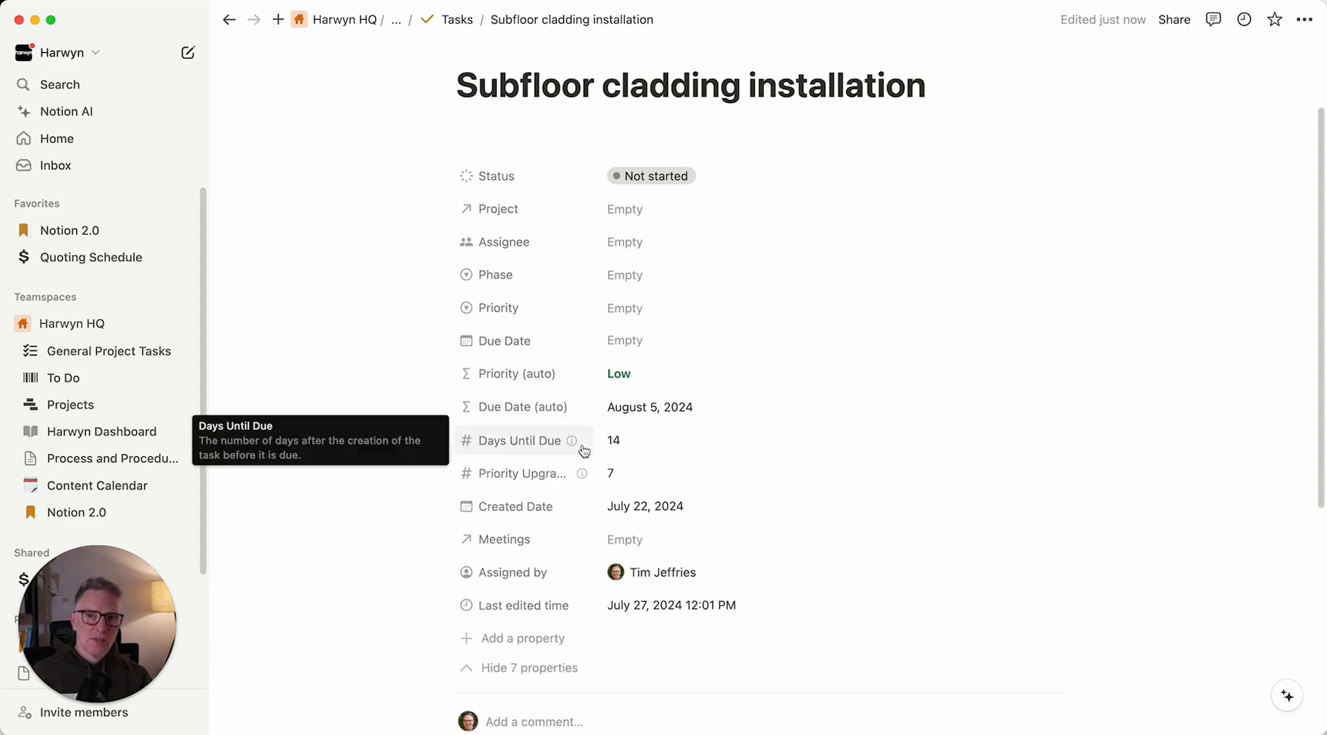
# Clear the task's Days Until Due and Priority Upgrade Days values and collapse the extra properties
pyautogui.click(681, 441)
pyautogui.press('BackSpace')
pyautogui.press('Return')
pyautogui.click(677, 477)
pyautogui.press('BackSpace')
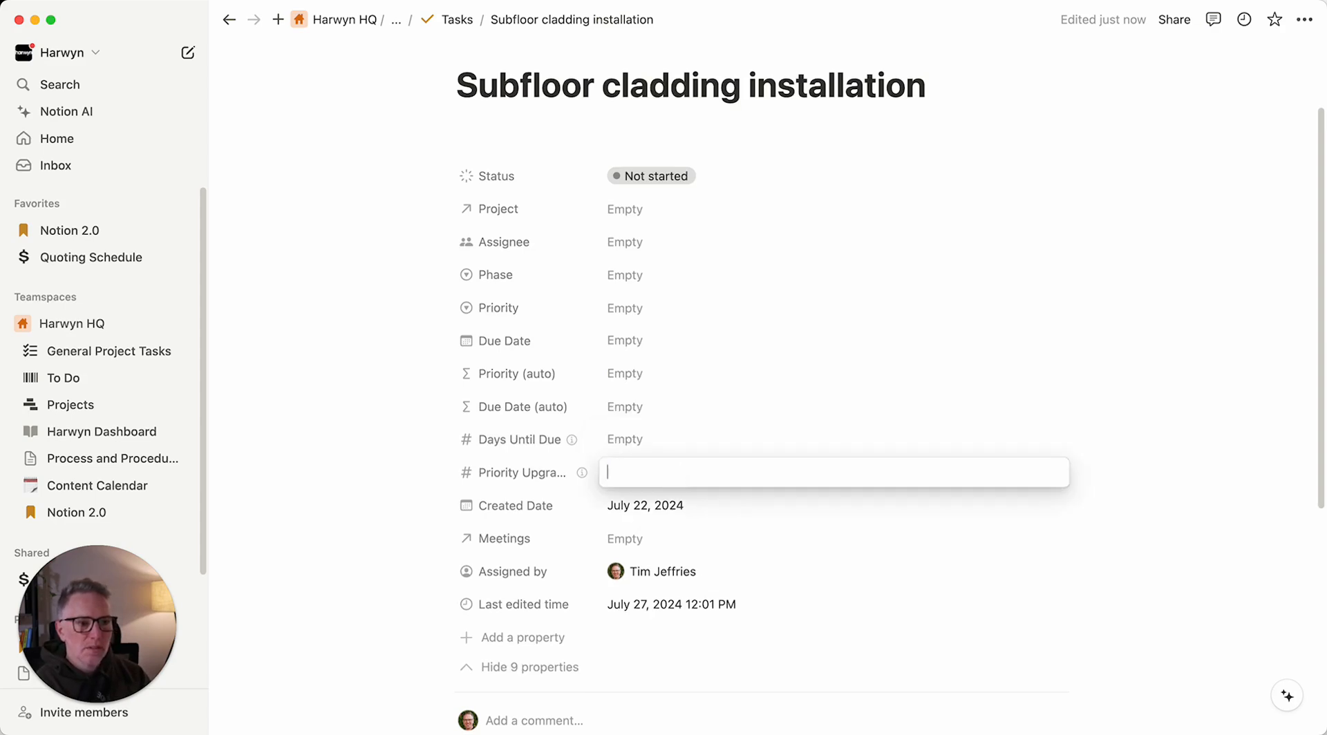
pyautogui.press('Return')
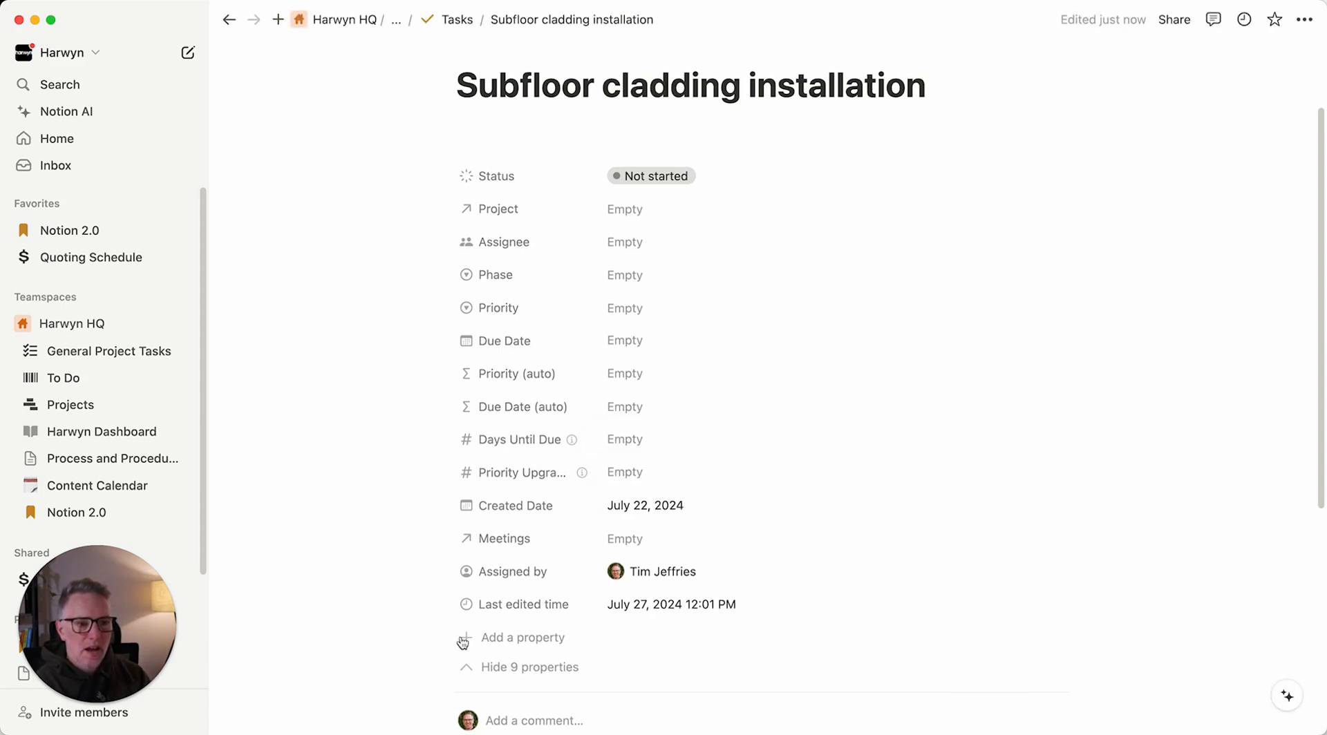
pyautogui.click(504, 668)
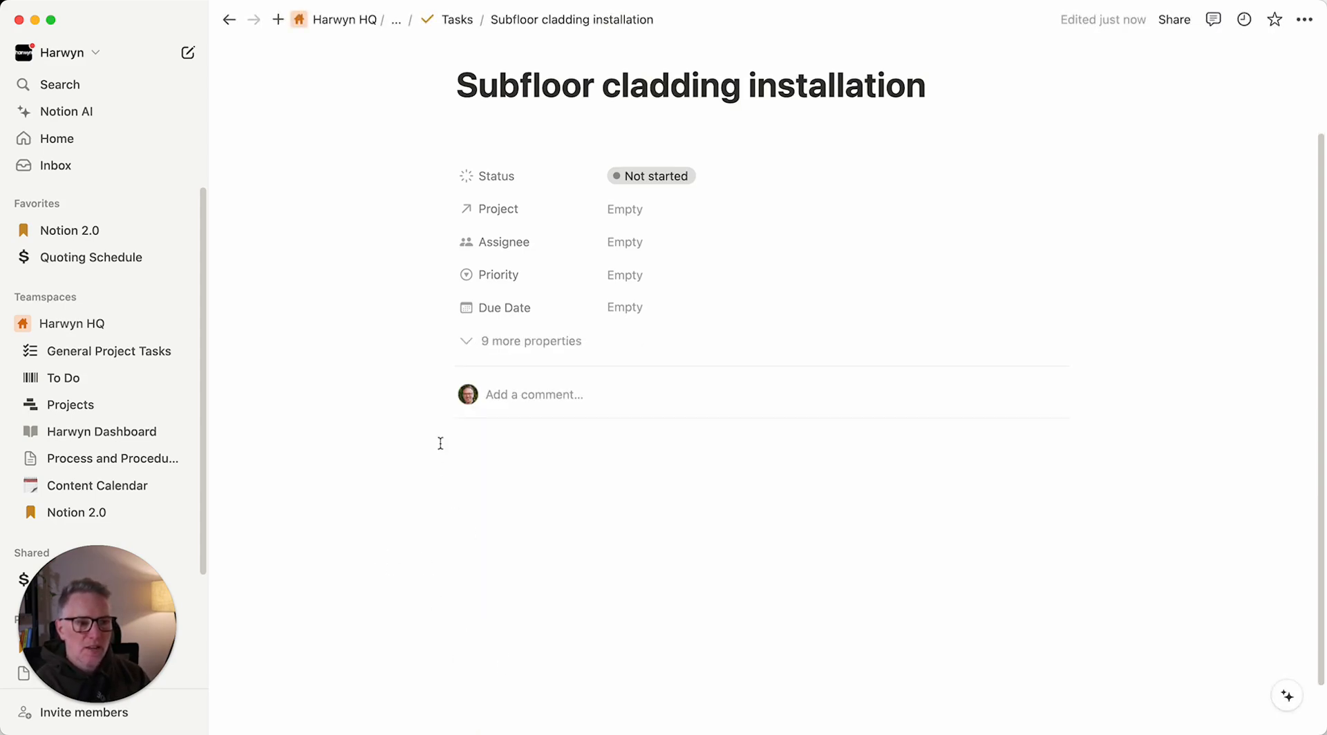
# Expand the task's extra properties to review the Priority (auto) formula, closing it unchanged and collapsing the properties again
pyautogui.click(538, 351)
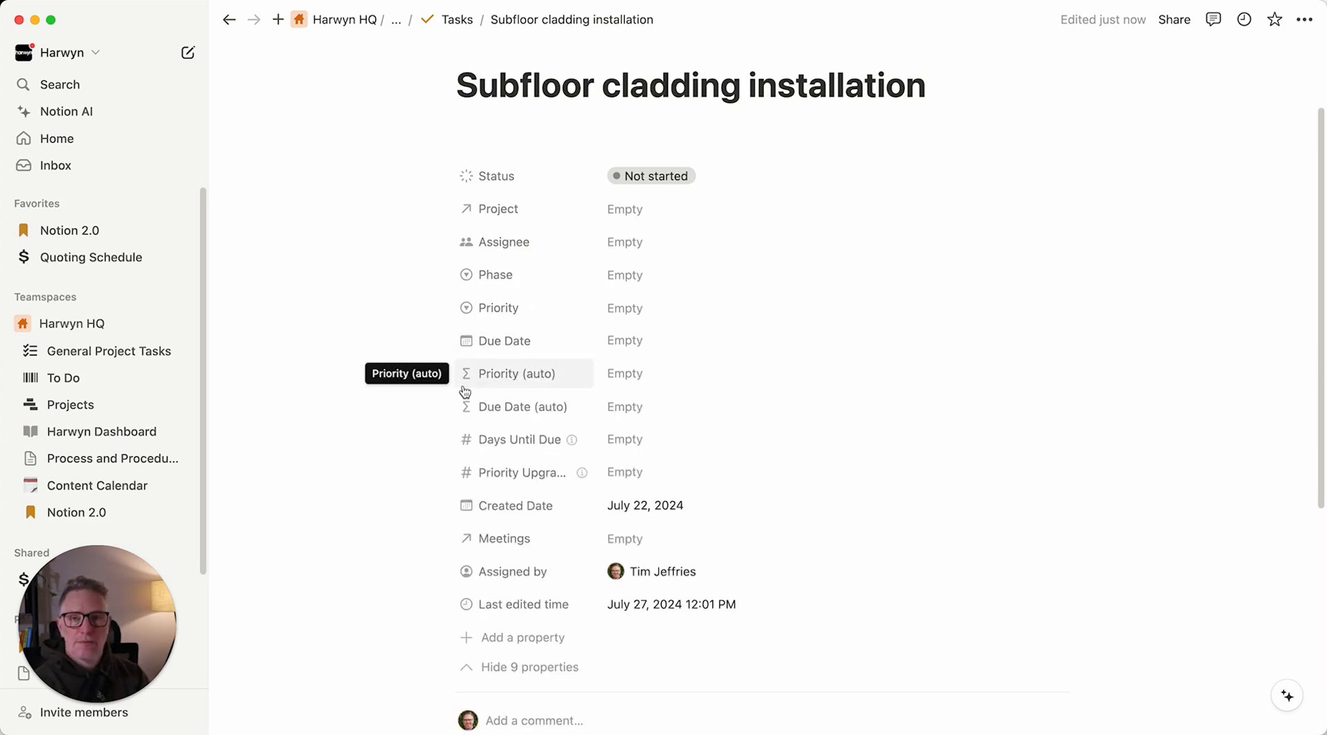
pyautogui.click(655, 377)
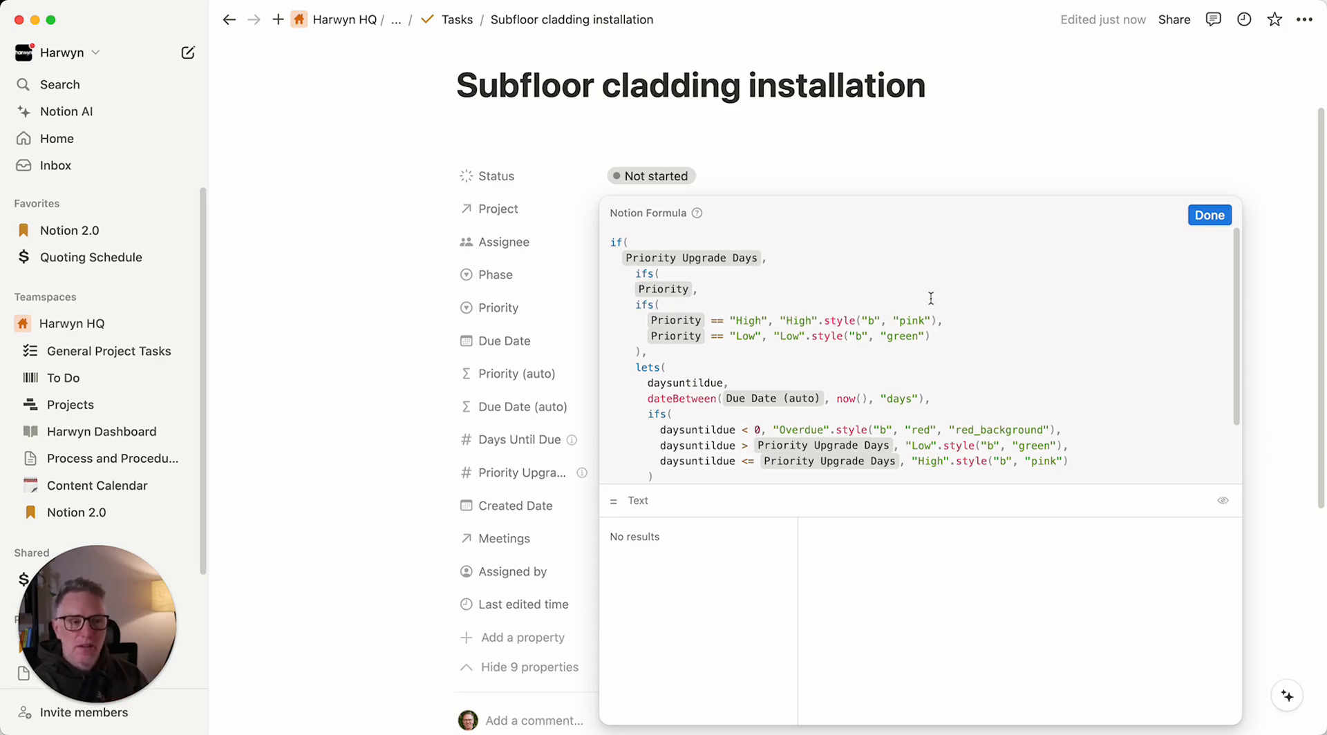
pyautogui.click(1209, 215)
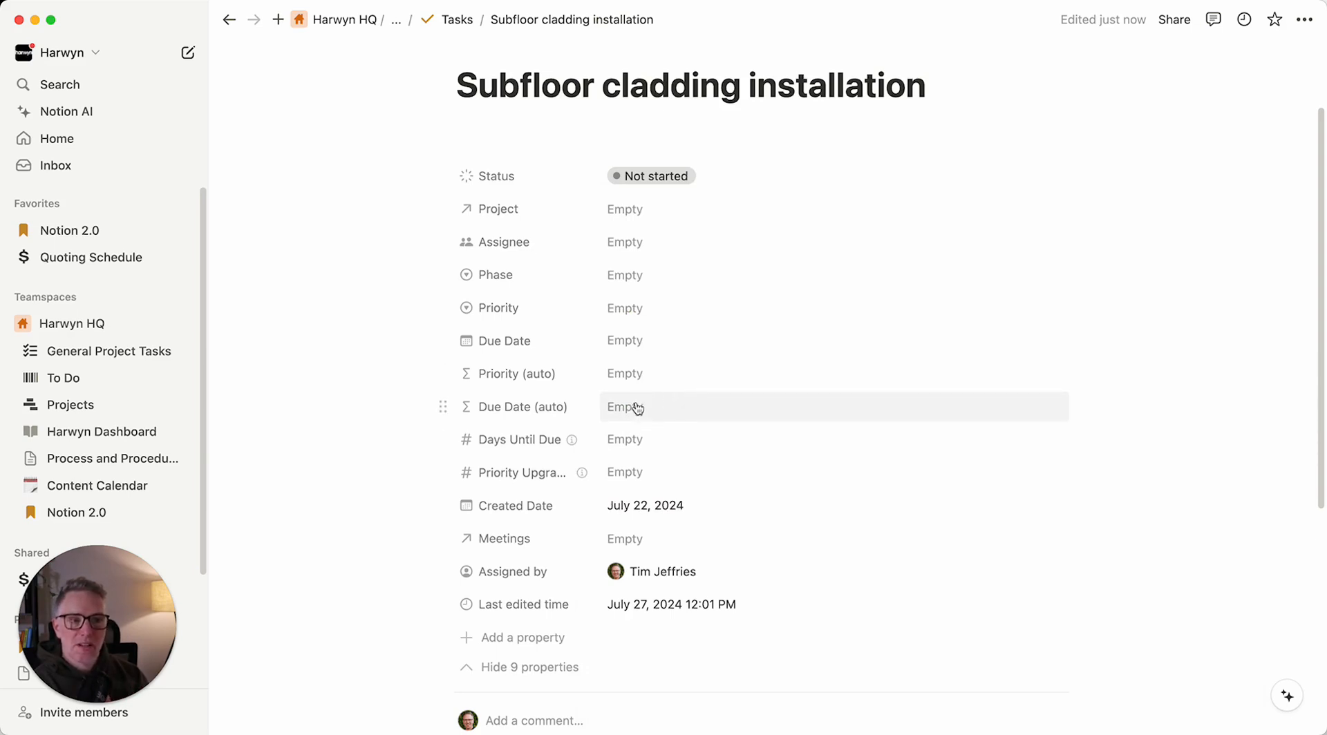
pyautogui.click(535, 667)
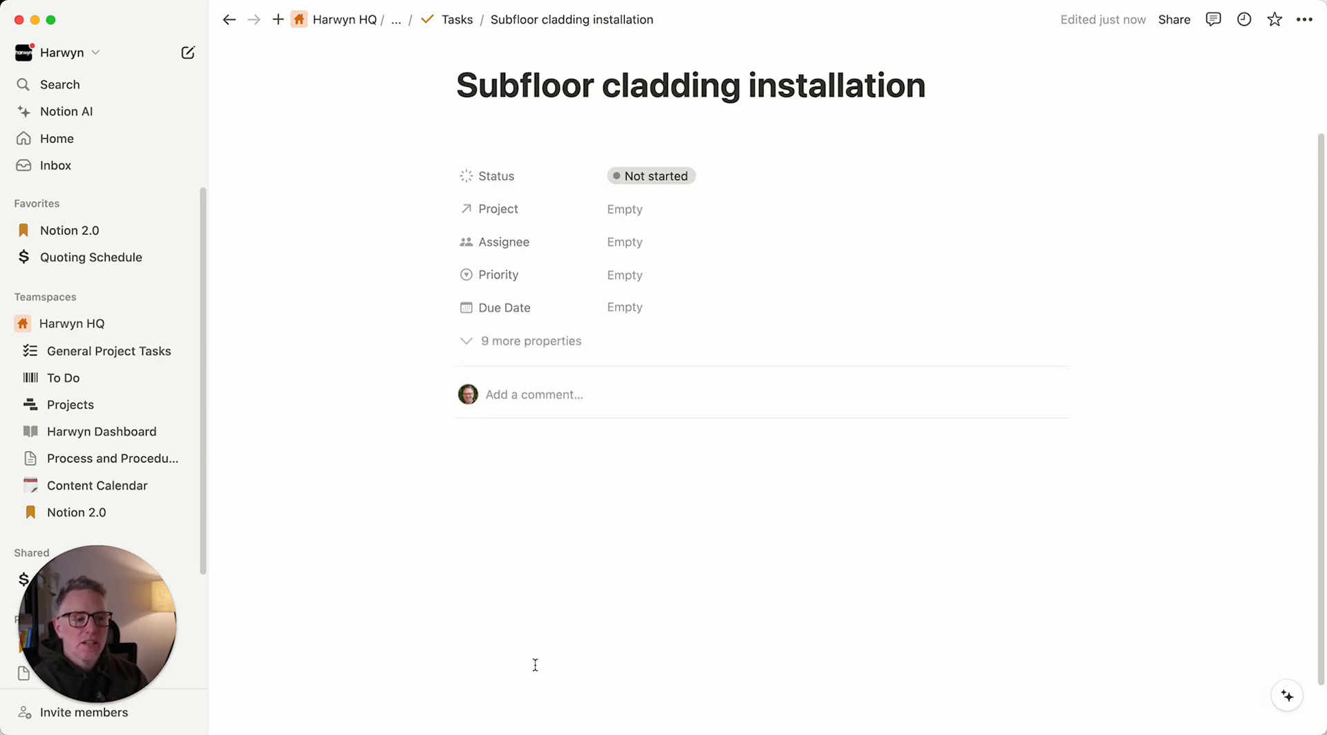